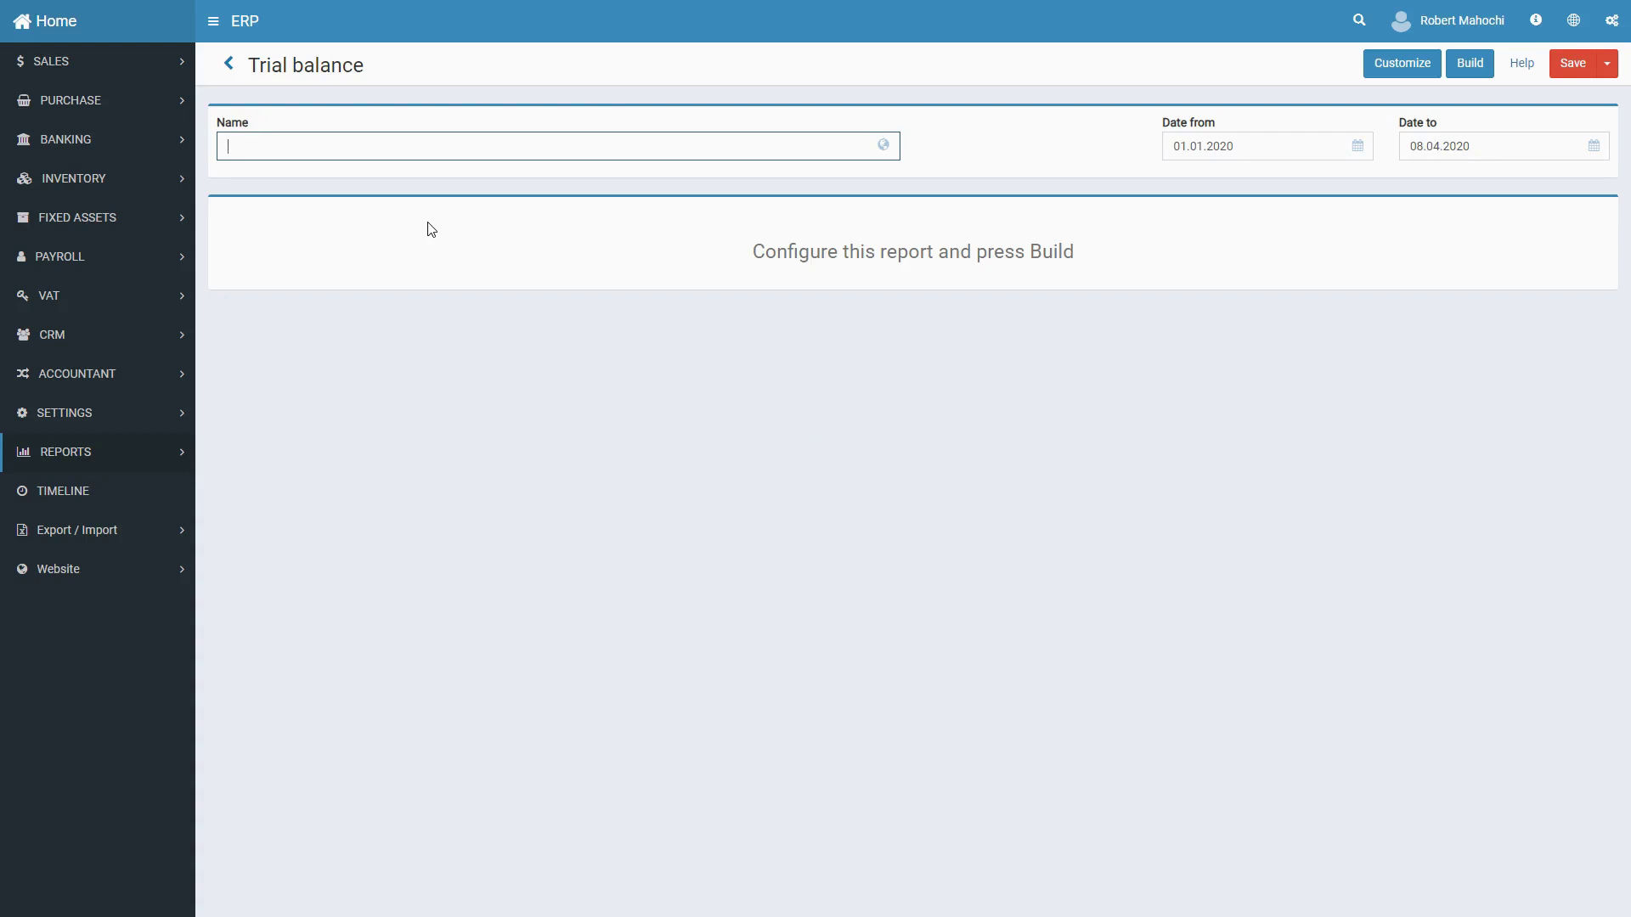
Name the report 'basic trial balance' and set the start date to 01.01.2019
text(basic trial balance)
click(1264, 145)
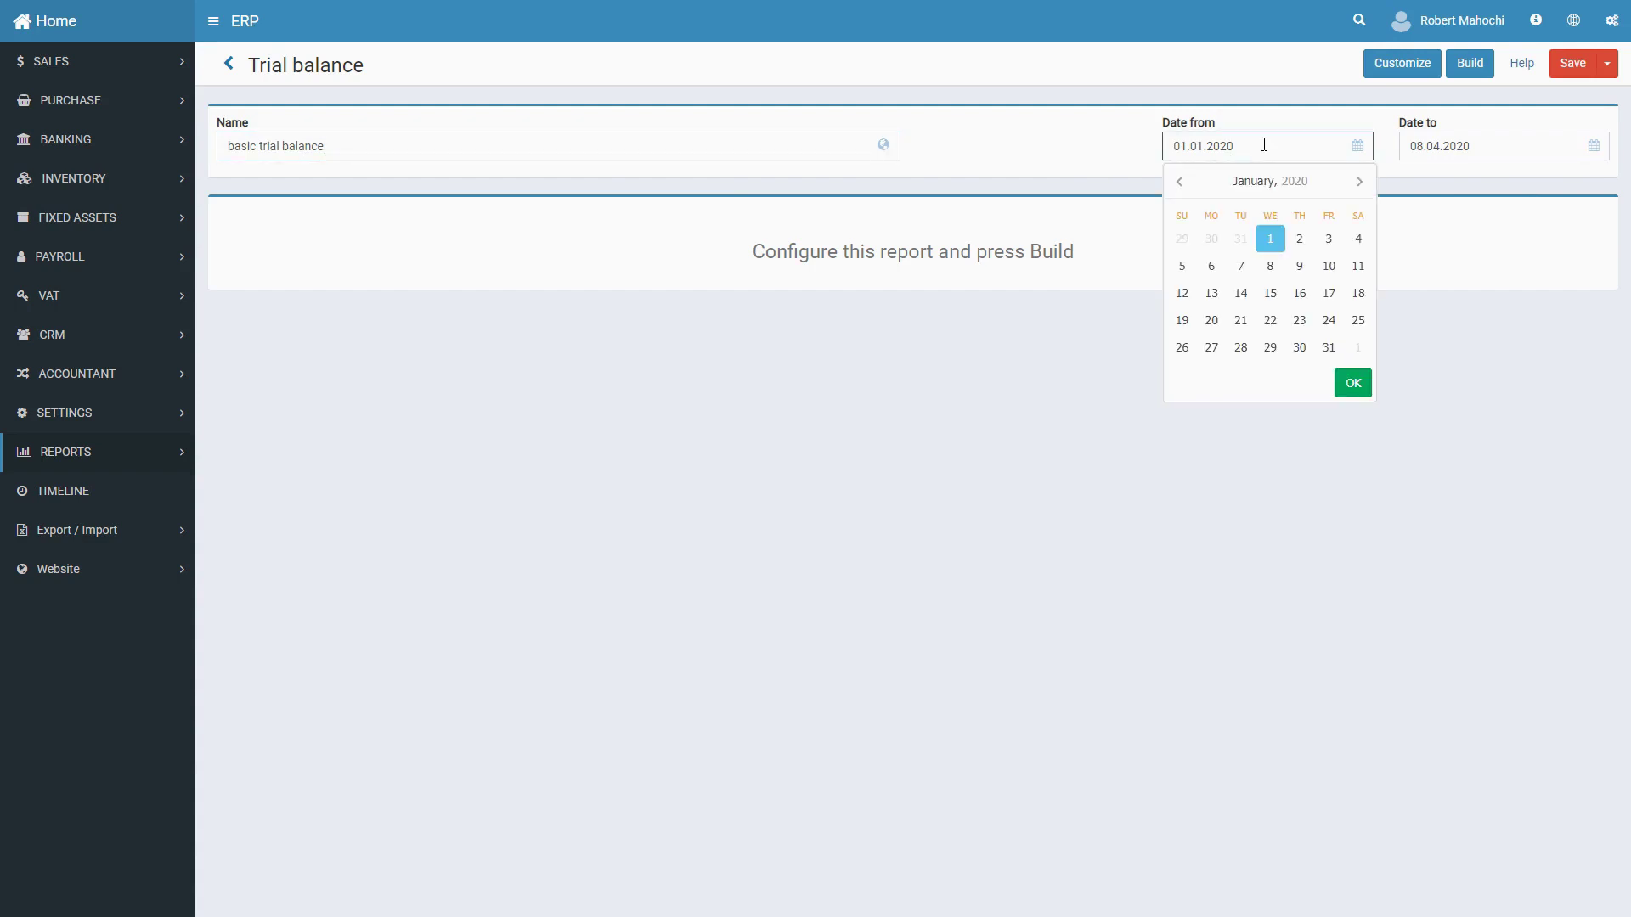
click(1181, 182)
click(1180, 182)
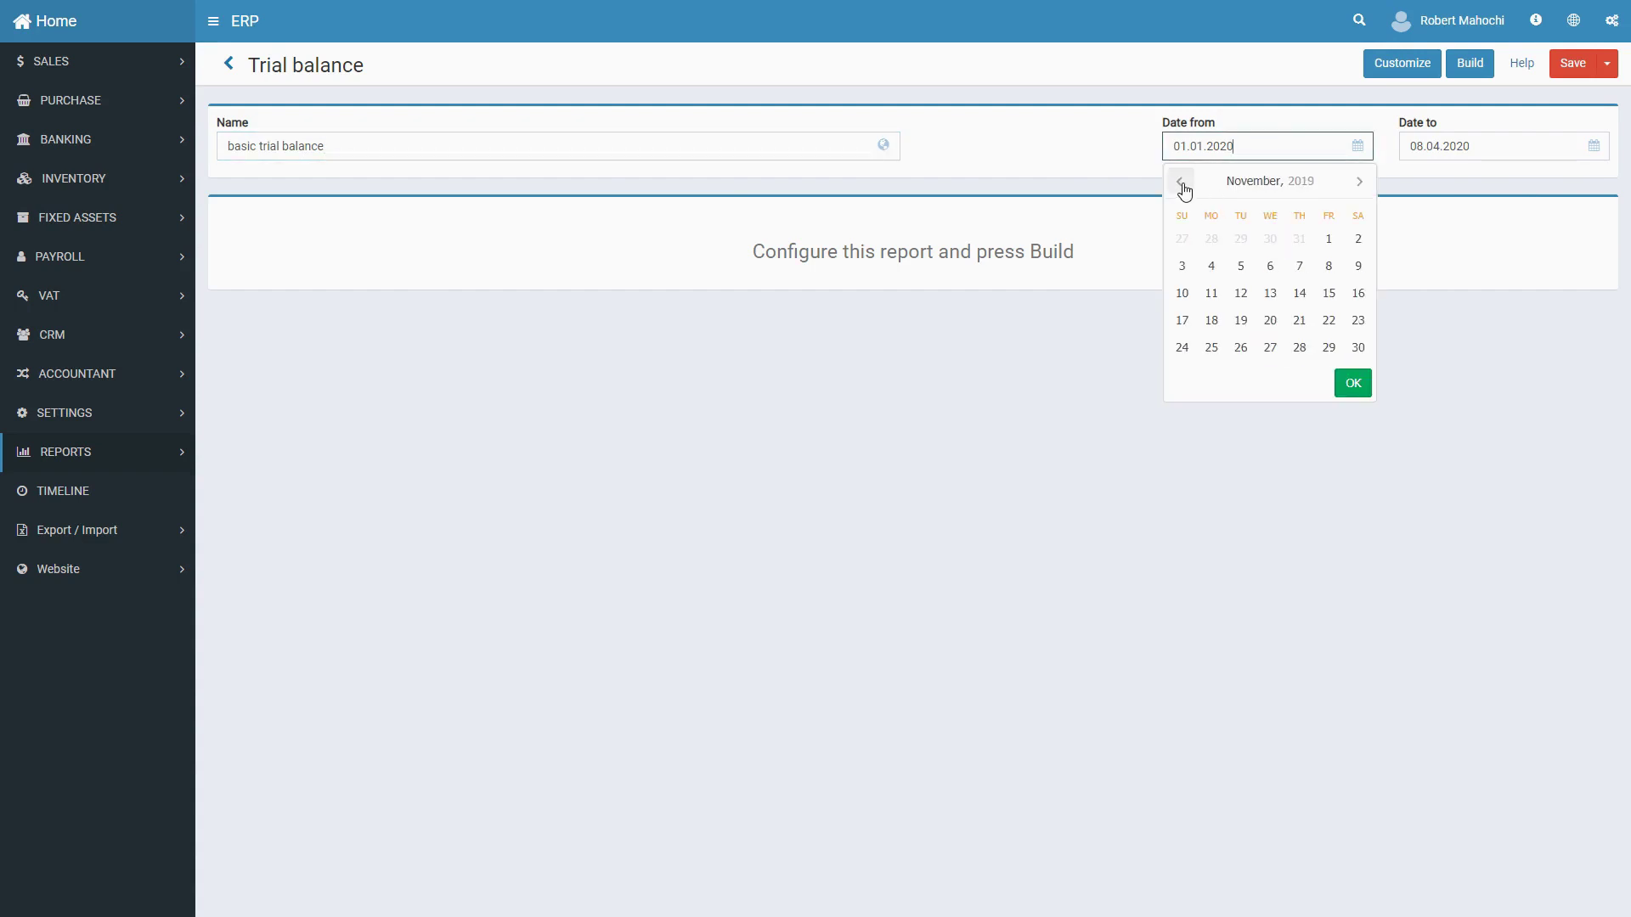
click(1180, 182)
drag(1220, 145, 1241, 144)
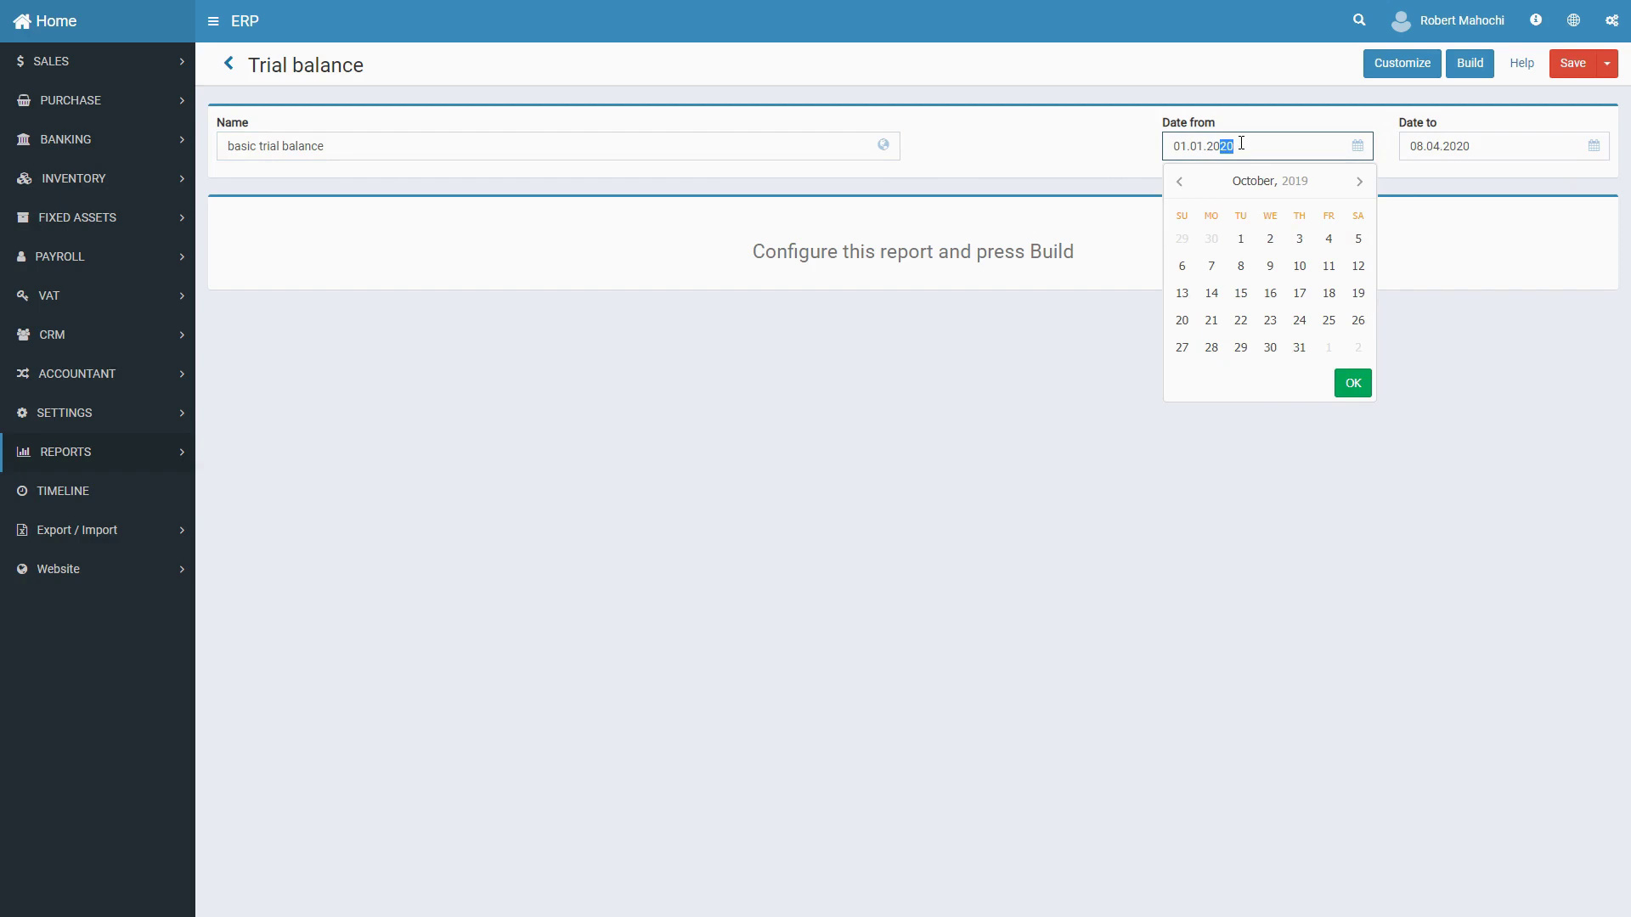
text(19)
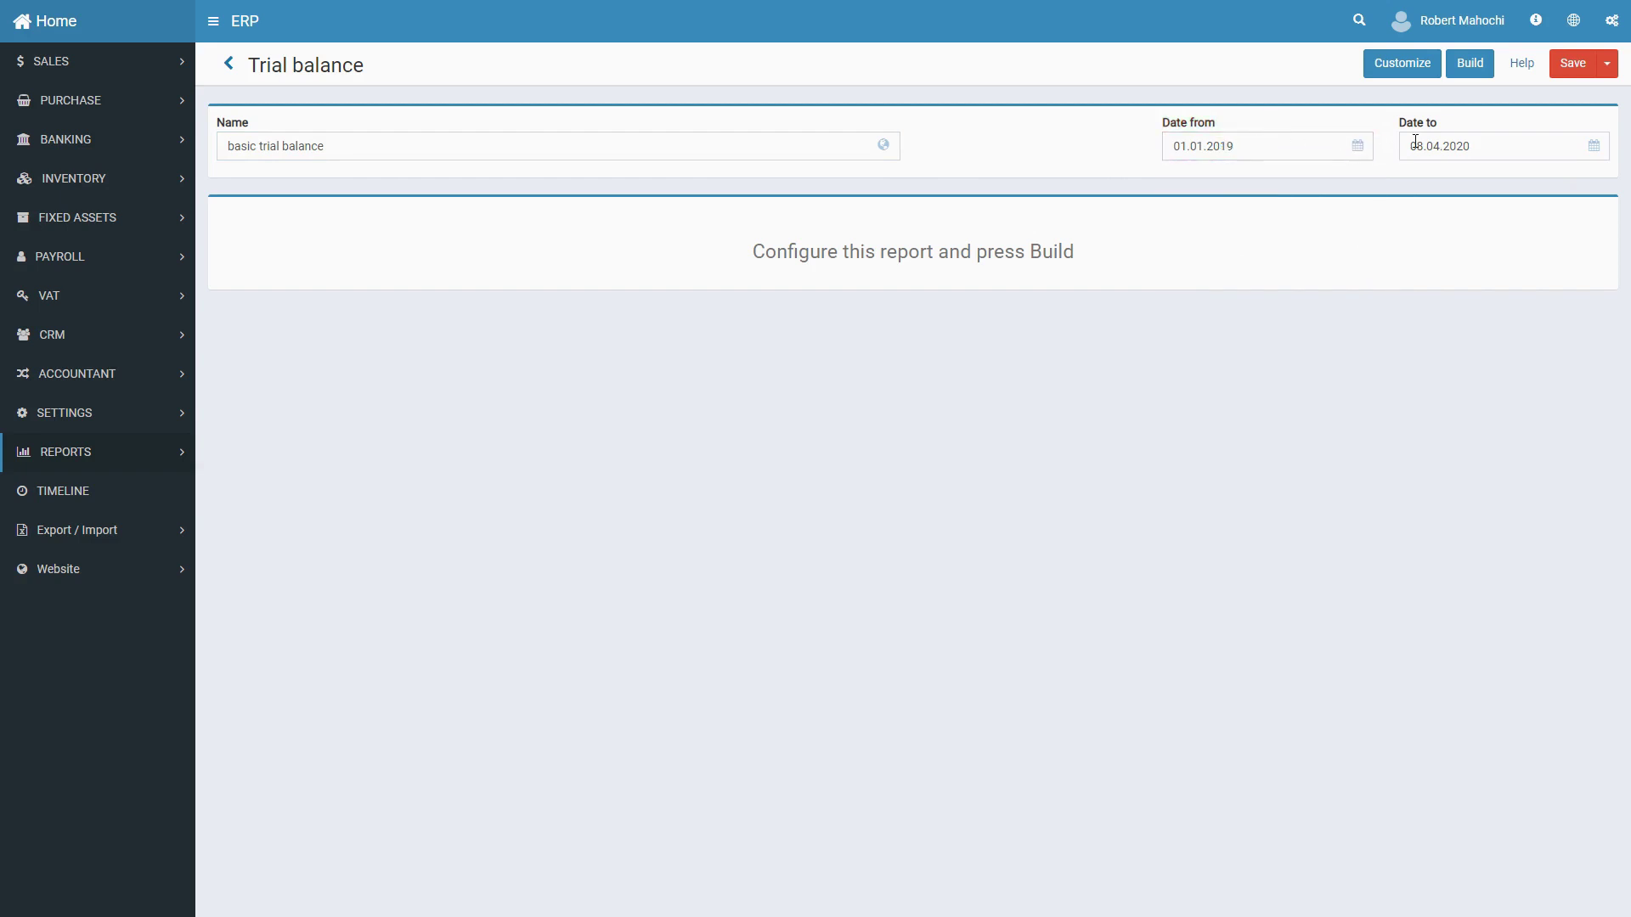
Set the end date to 31.12.2019 and build the report
click(1485, 142)
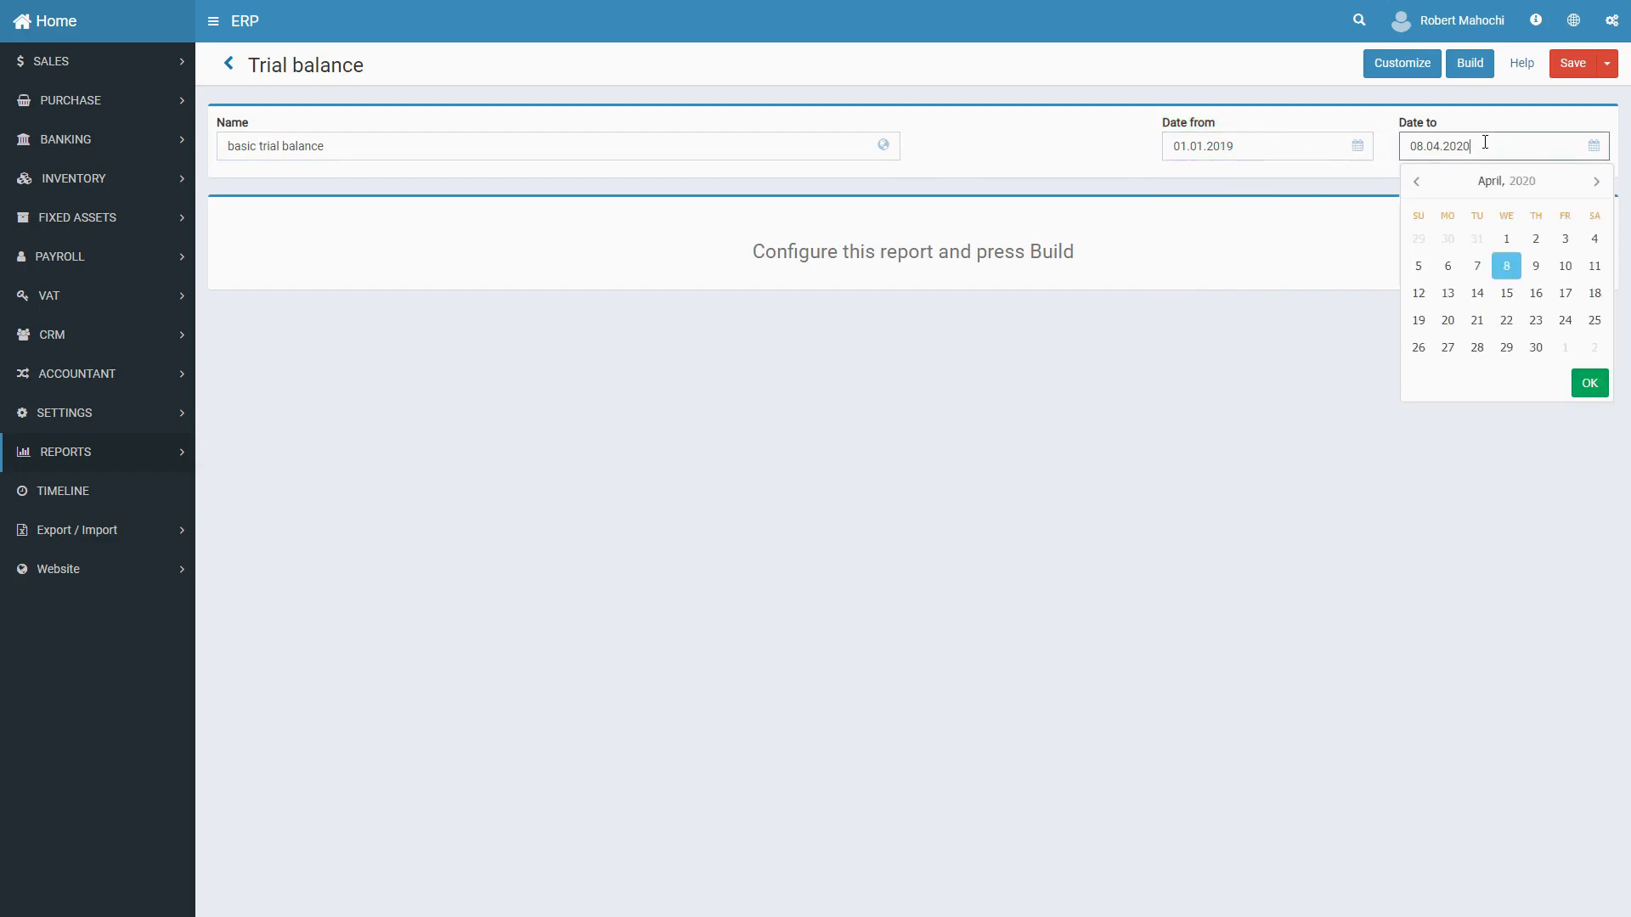
click(1417, 182)
click(1417, 182)
click(1417, 182)
click(1417, 182)
click(1417, 182)
click(1417, 182)
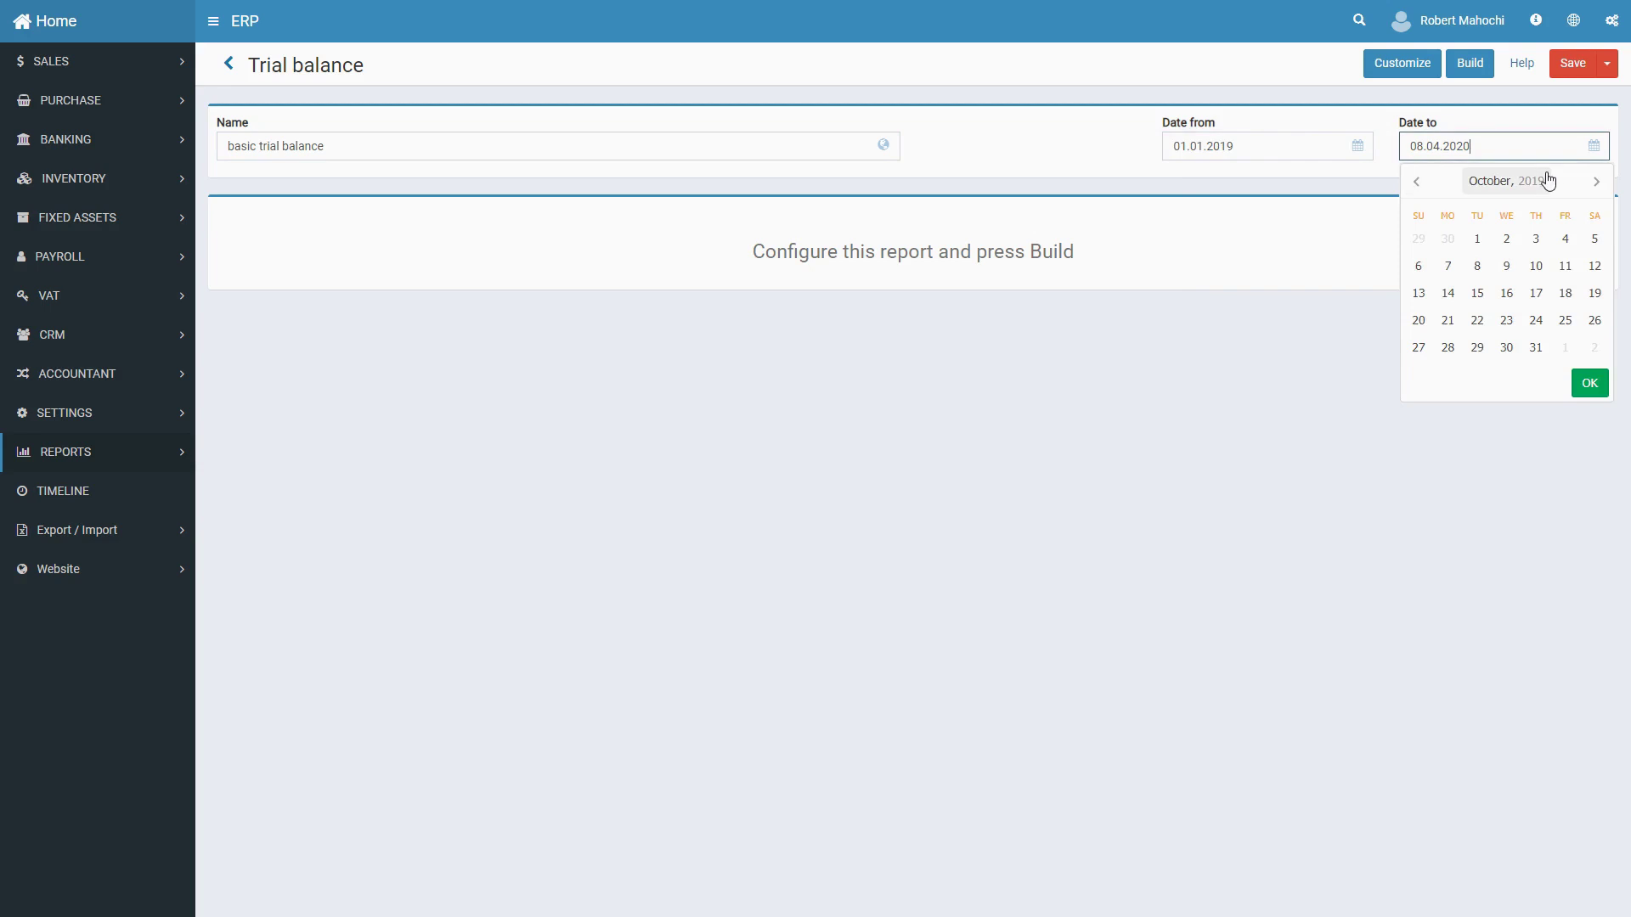
click(1596, 180)
click(1595, 181)
click(1596, 181)
click(1417, 182)
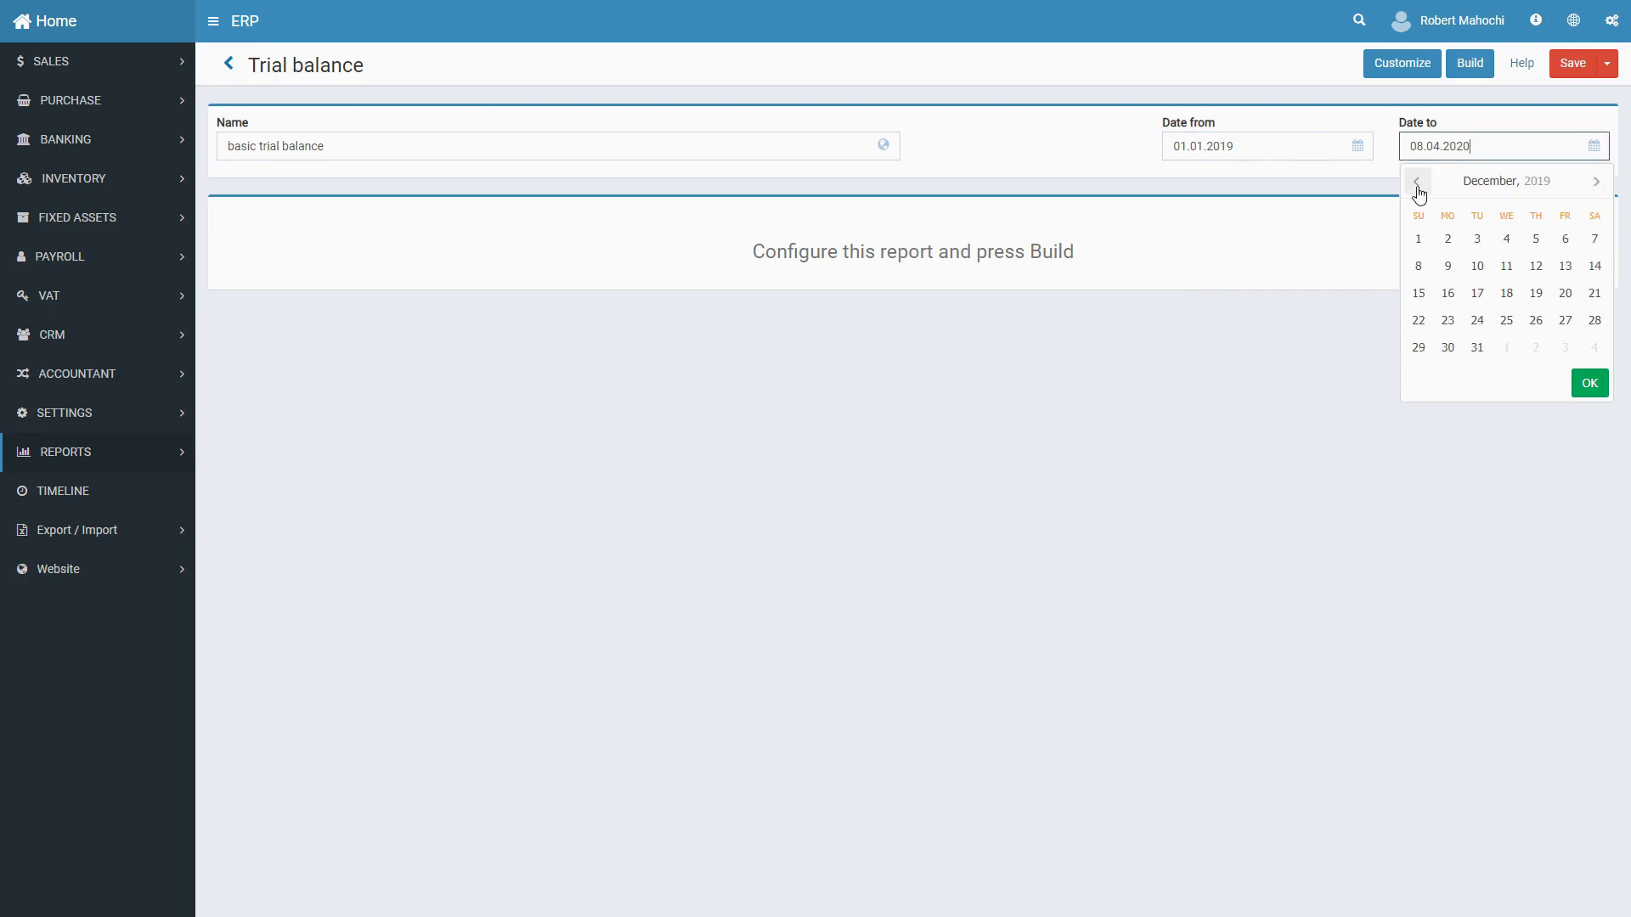
click(1477, 347)
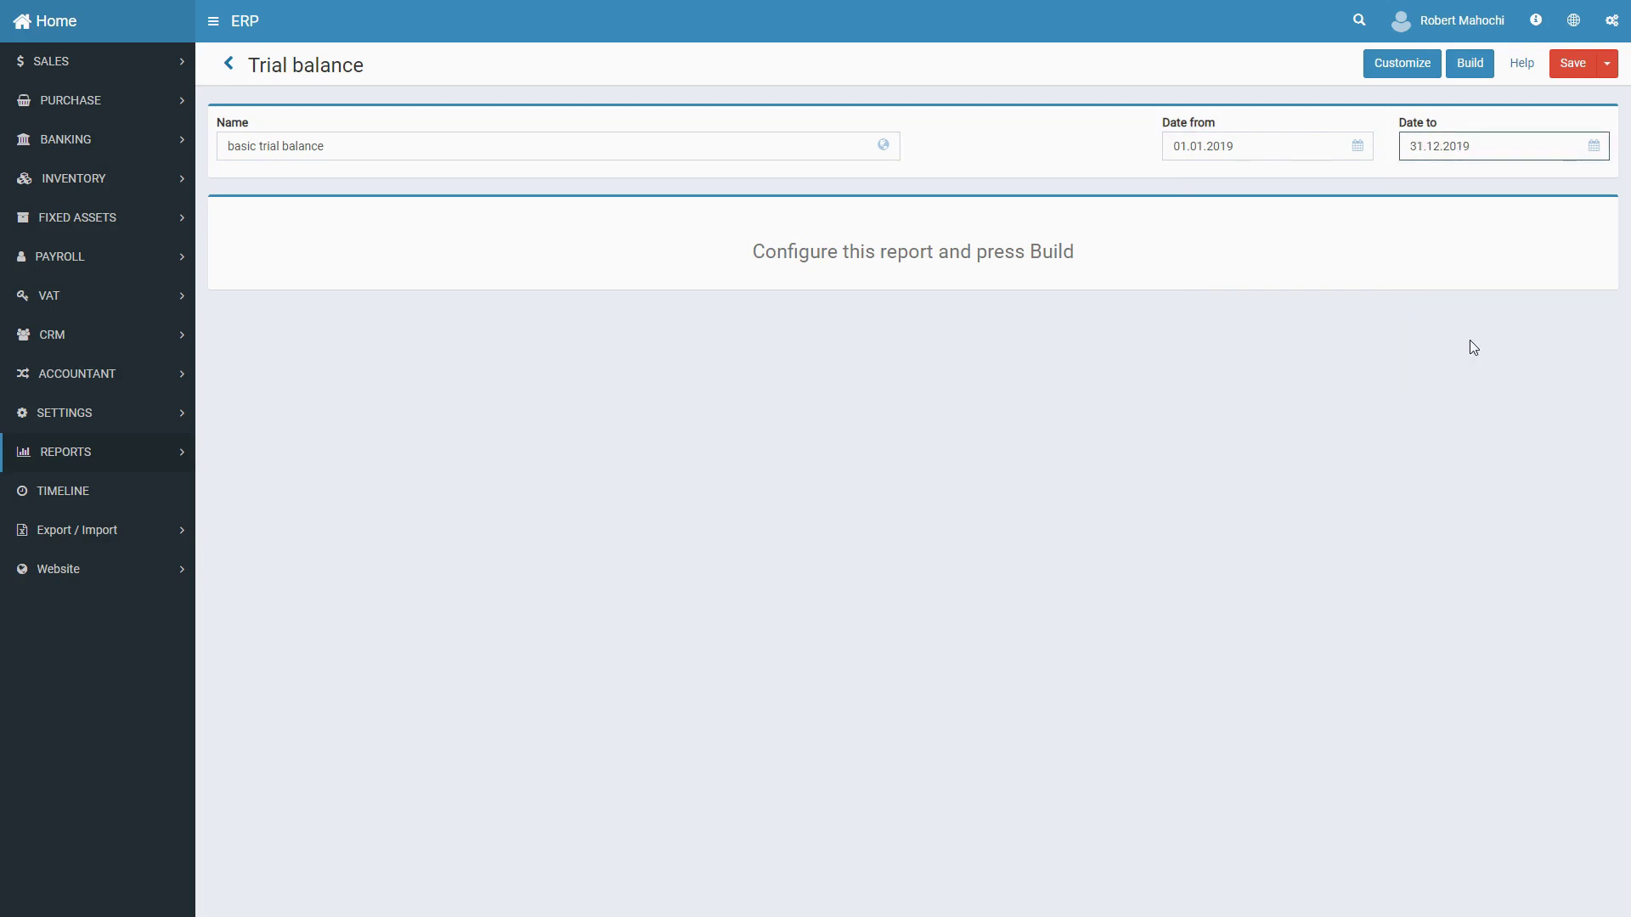
click(1472, 64)
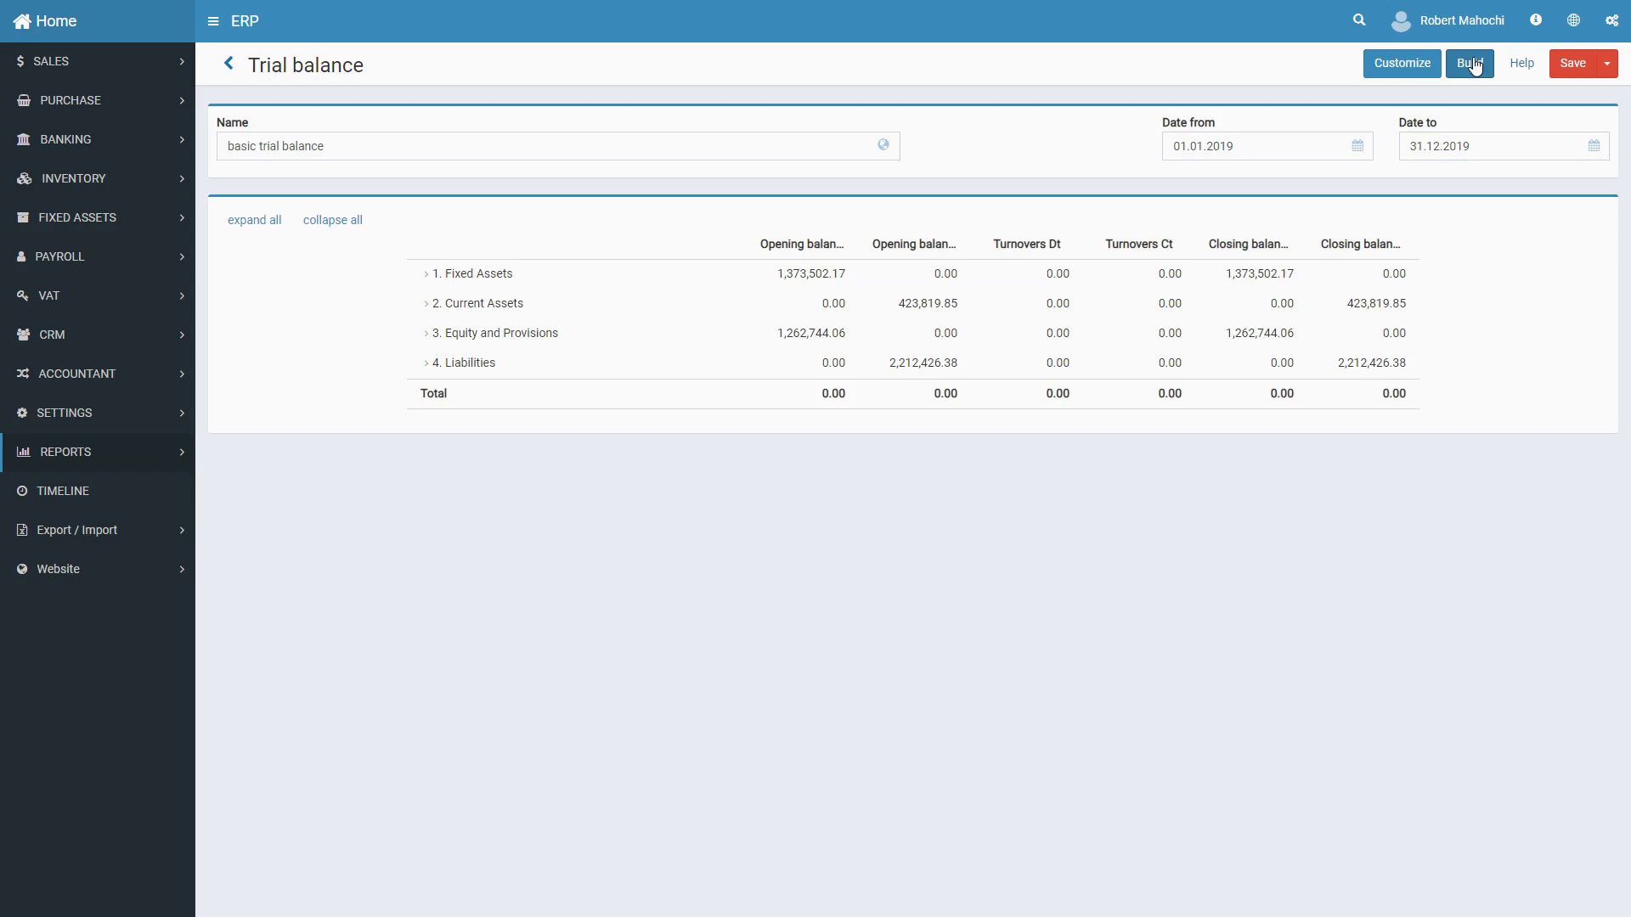
Rebuild the trial balance to list its four account groups
click(1474, 65)
Change the start year to 2018 and rebuild the report for 01.01.2018–31.12.2019
drag(1228, 146, 1234, 146)
text(8)
click(1478, 69)
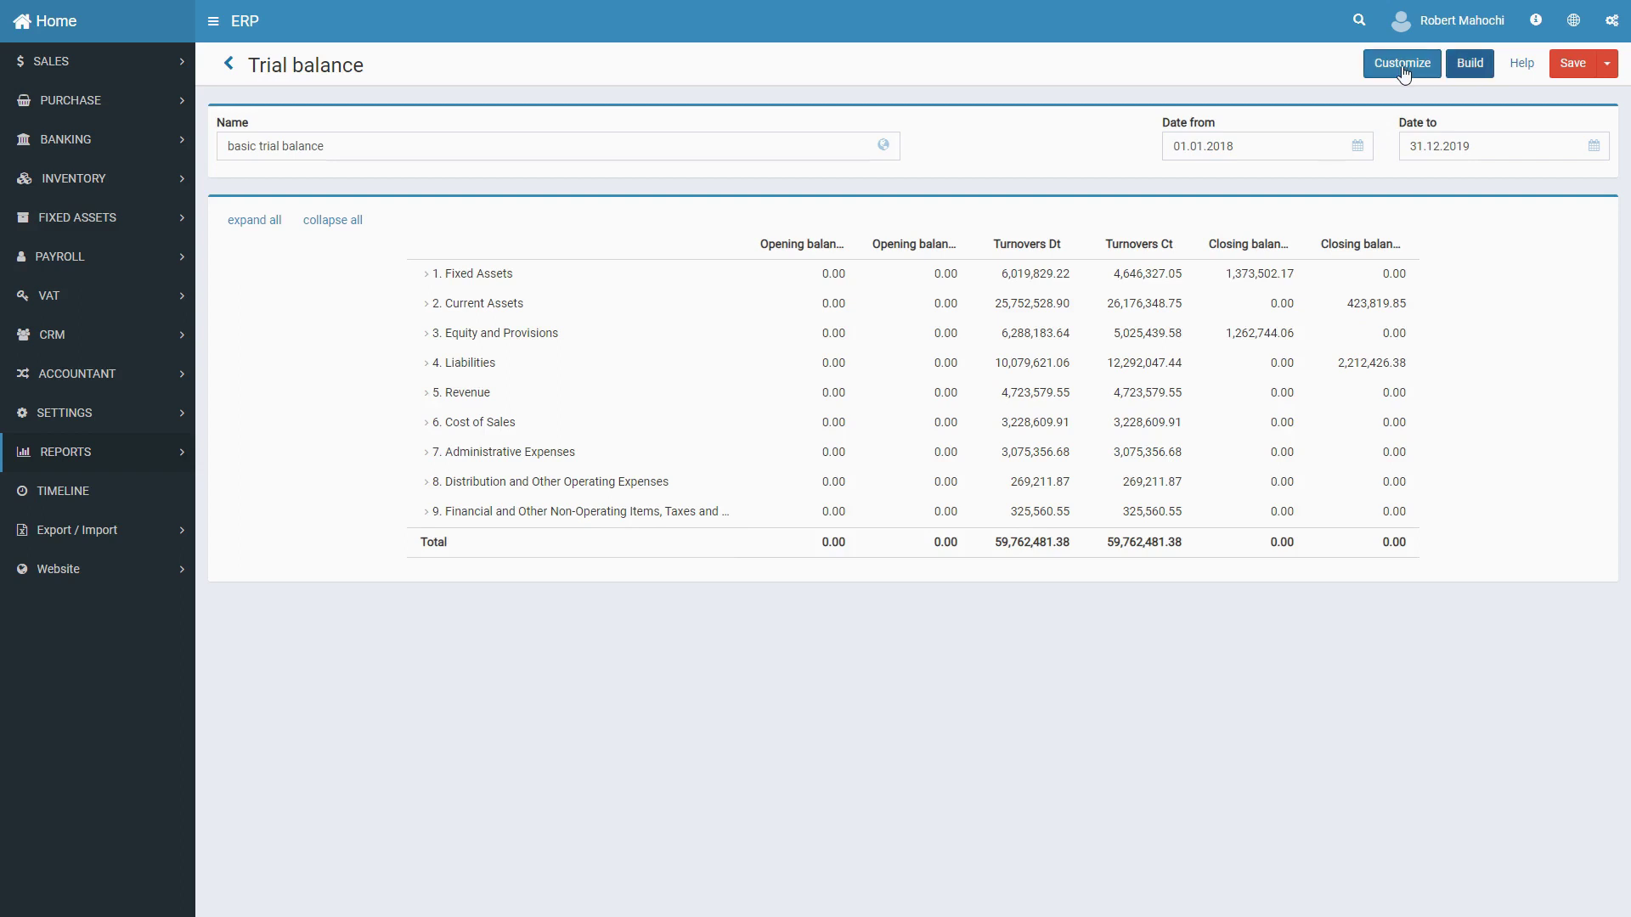
click(425, 274)
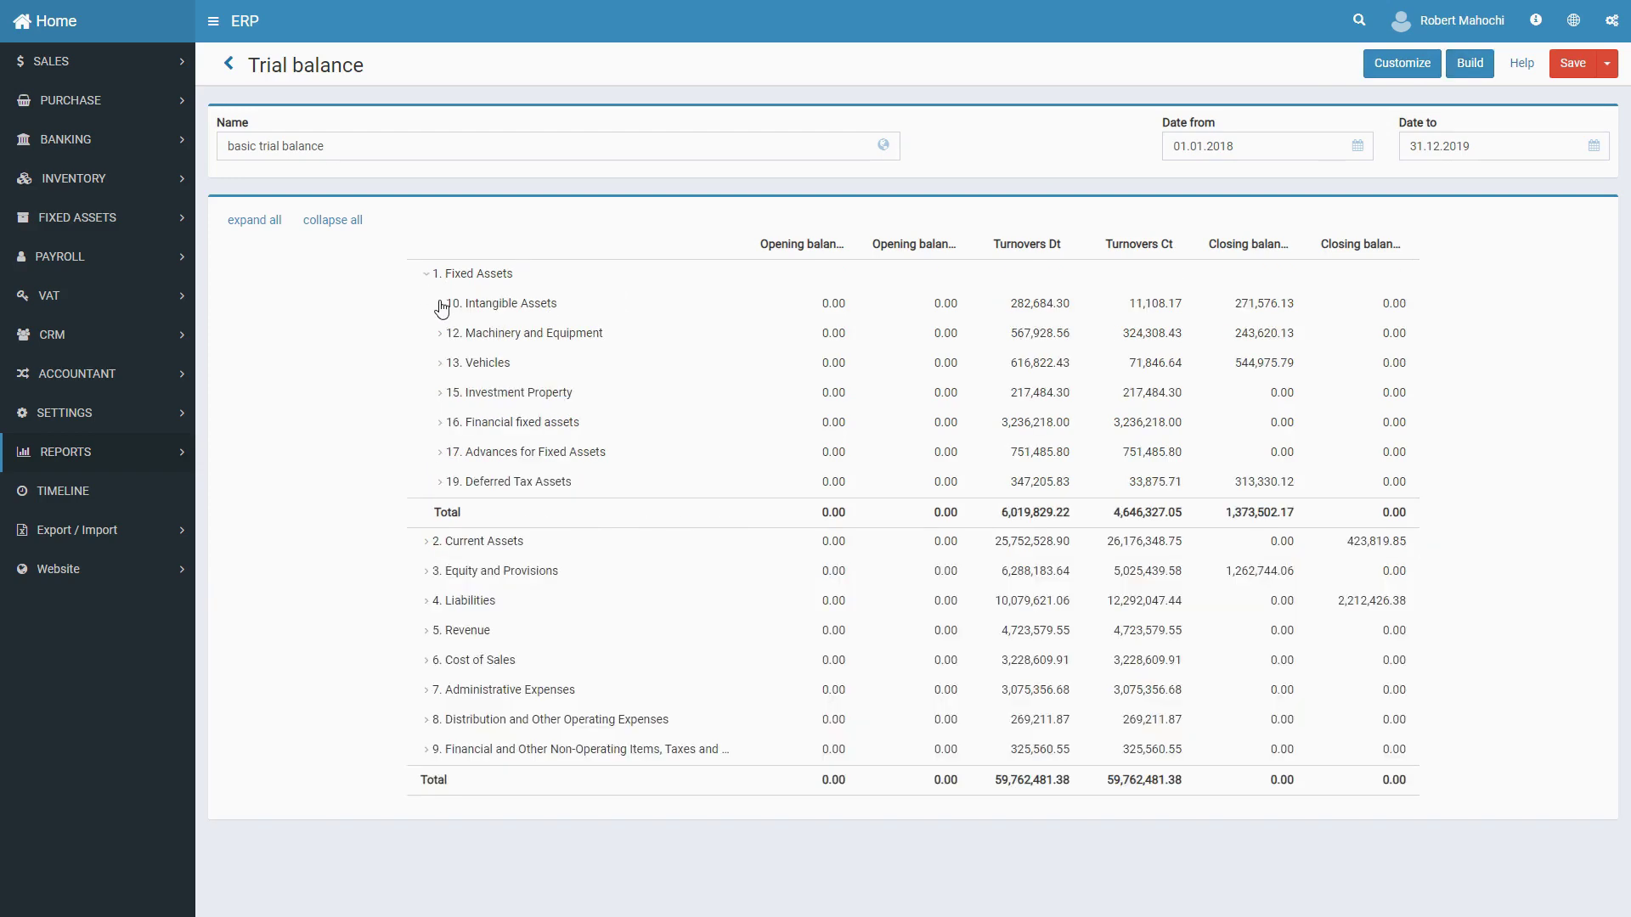
click(441, 304)
click(450, 335)
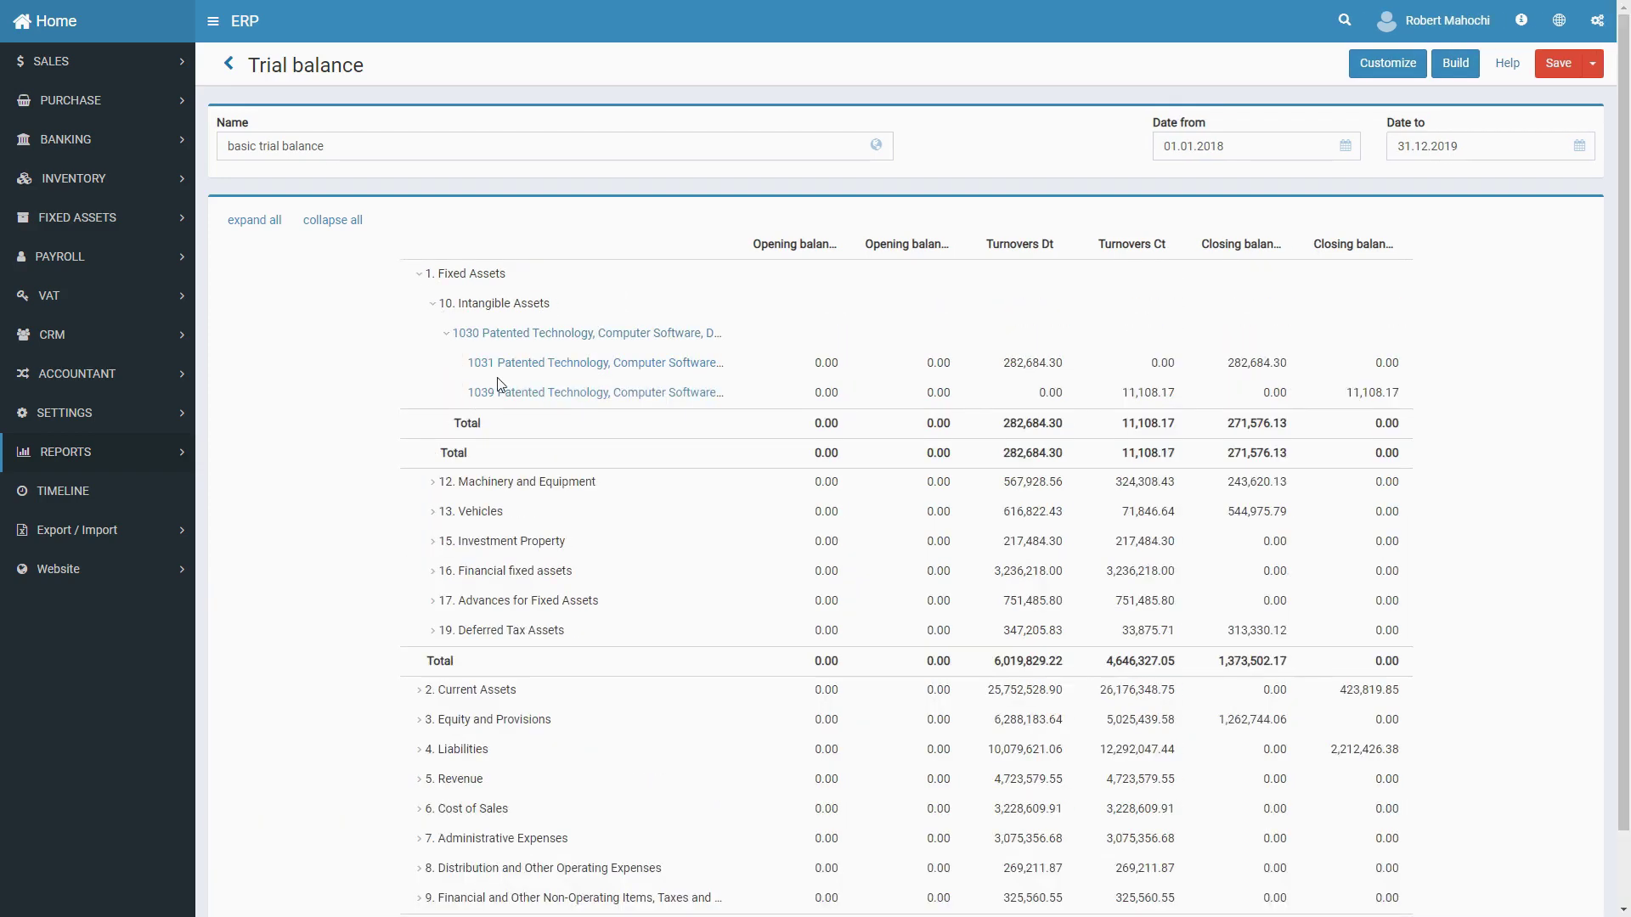
click(432, 305)
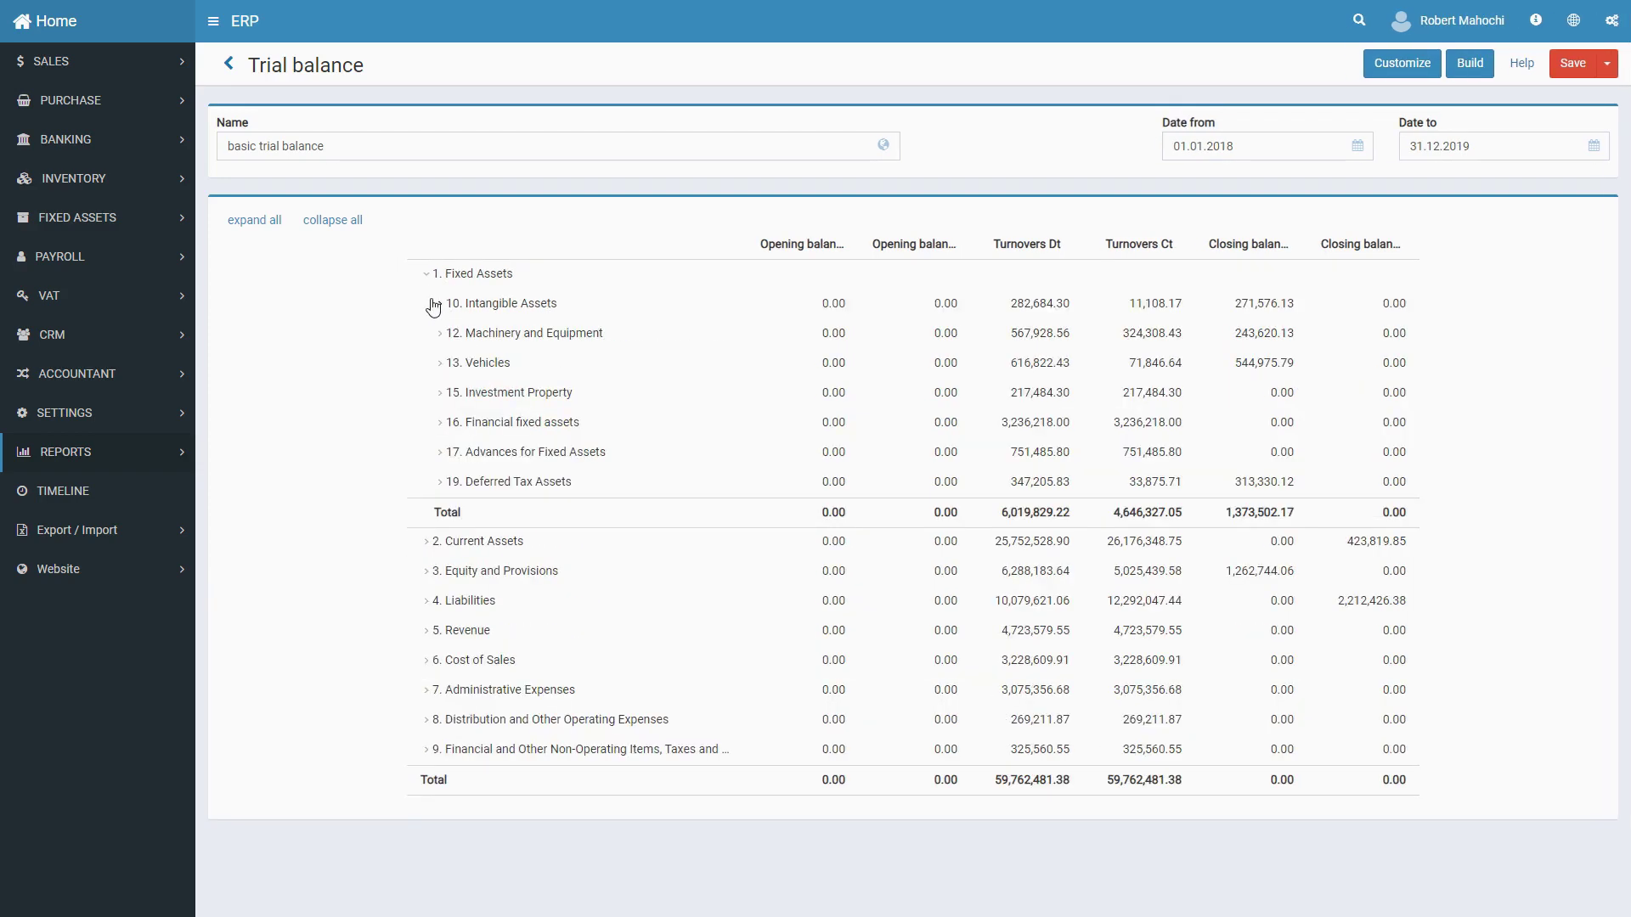
click(254, 226)
scroll(351, 384, down, 2)
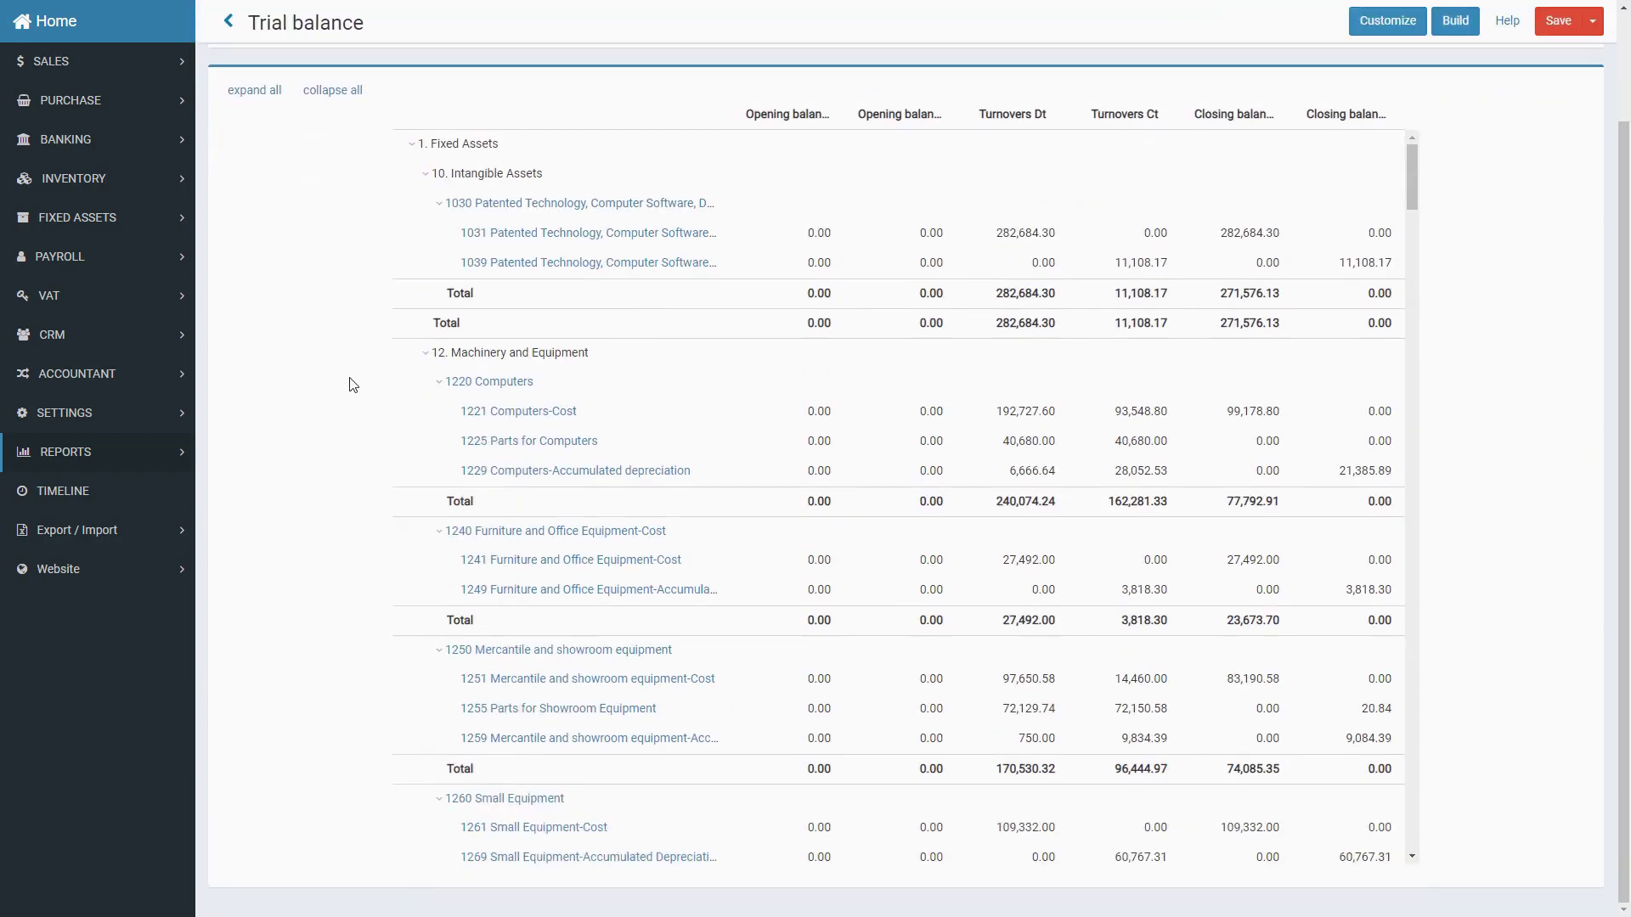
scroll(496, 430, down, 20)
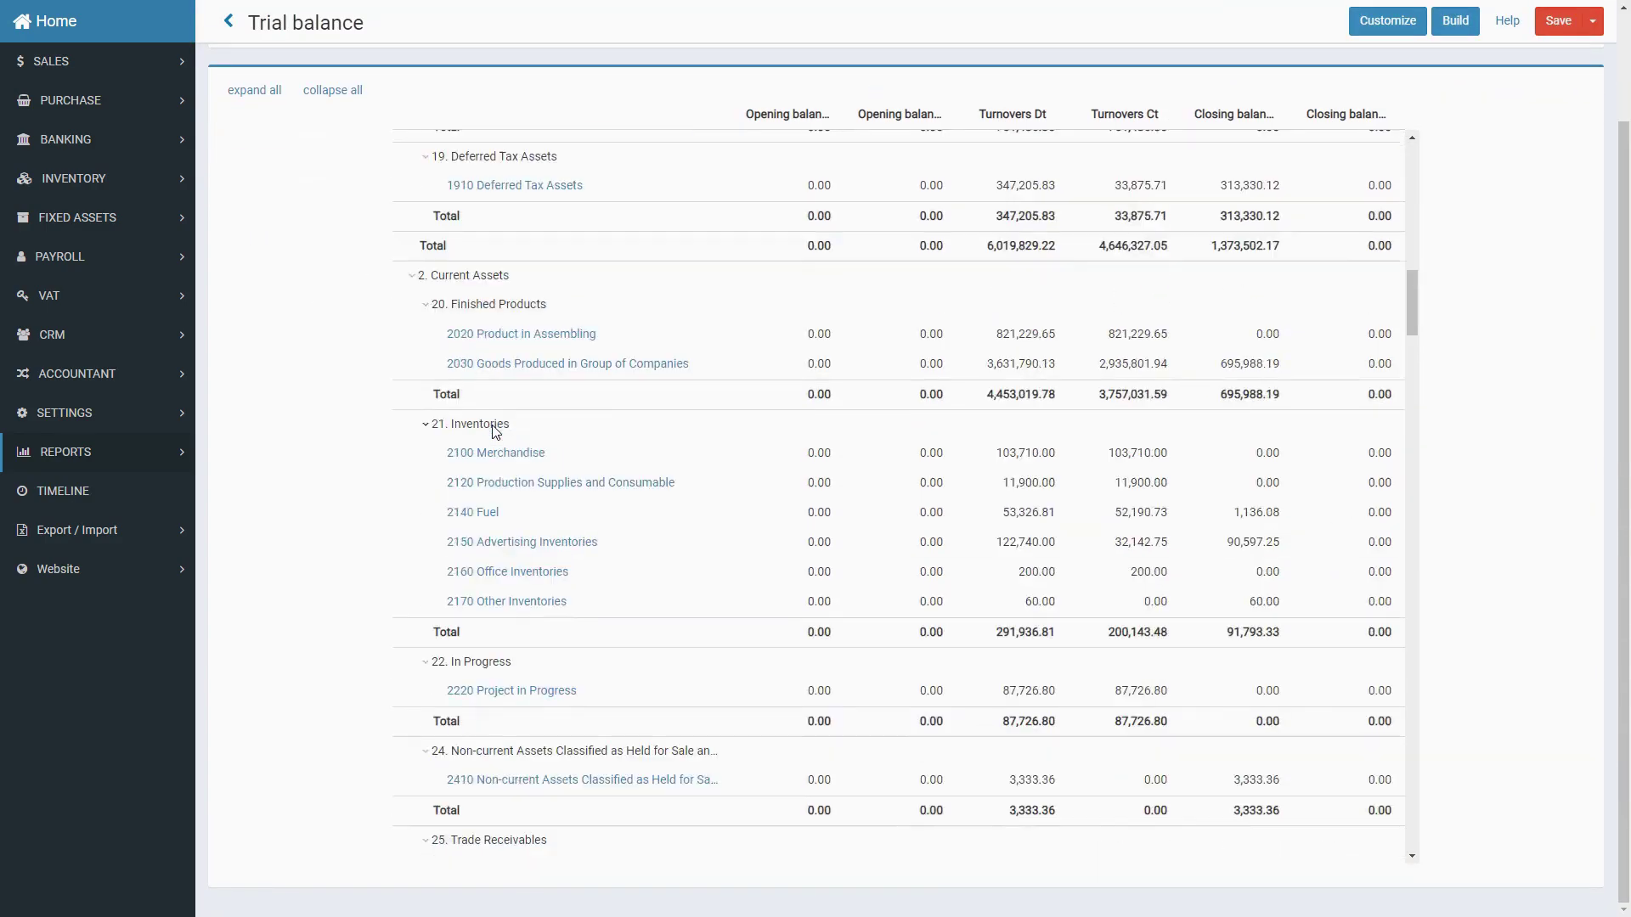
scroll(495, 431, up, 20)
click(346, 223)
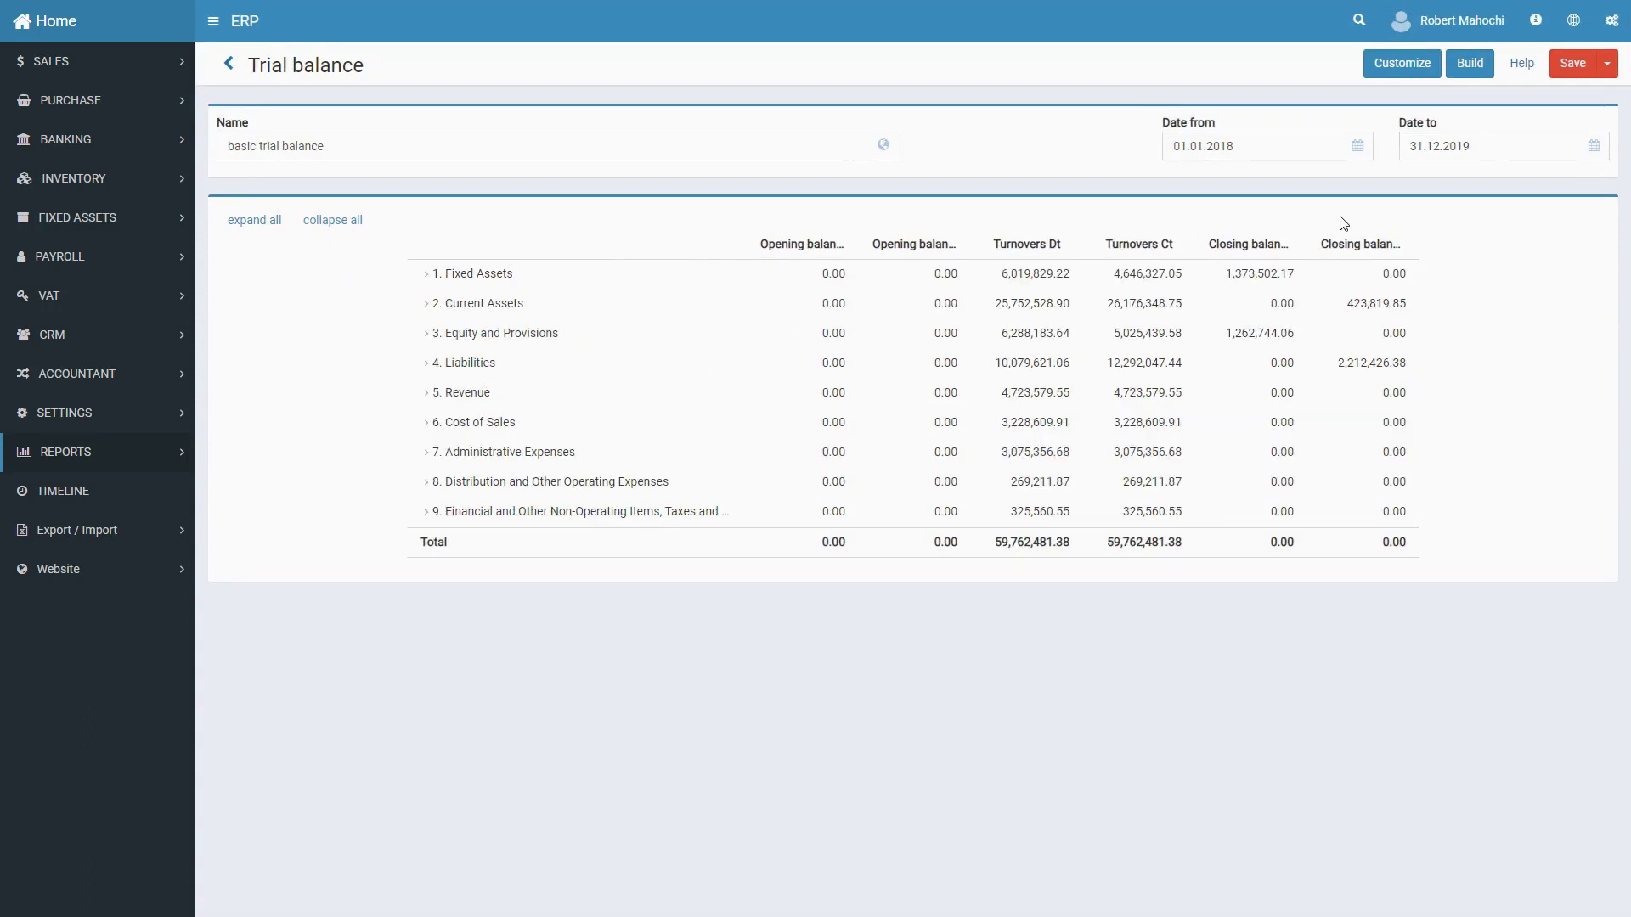
Open the layout settings and browse the row field list without adding a field
click(1402, 73)
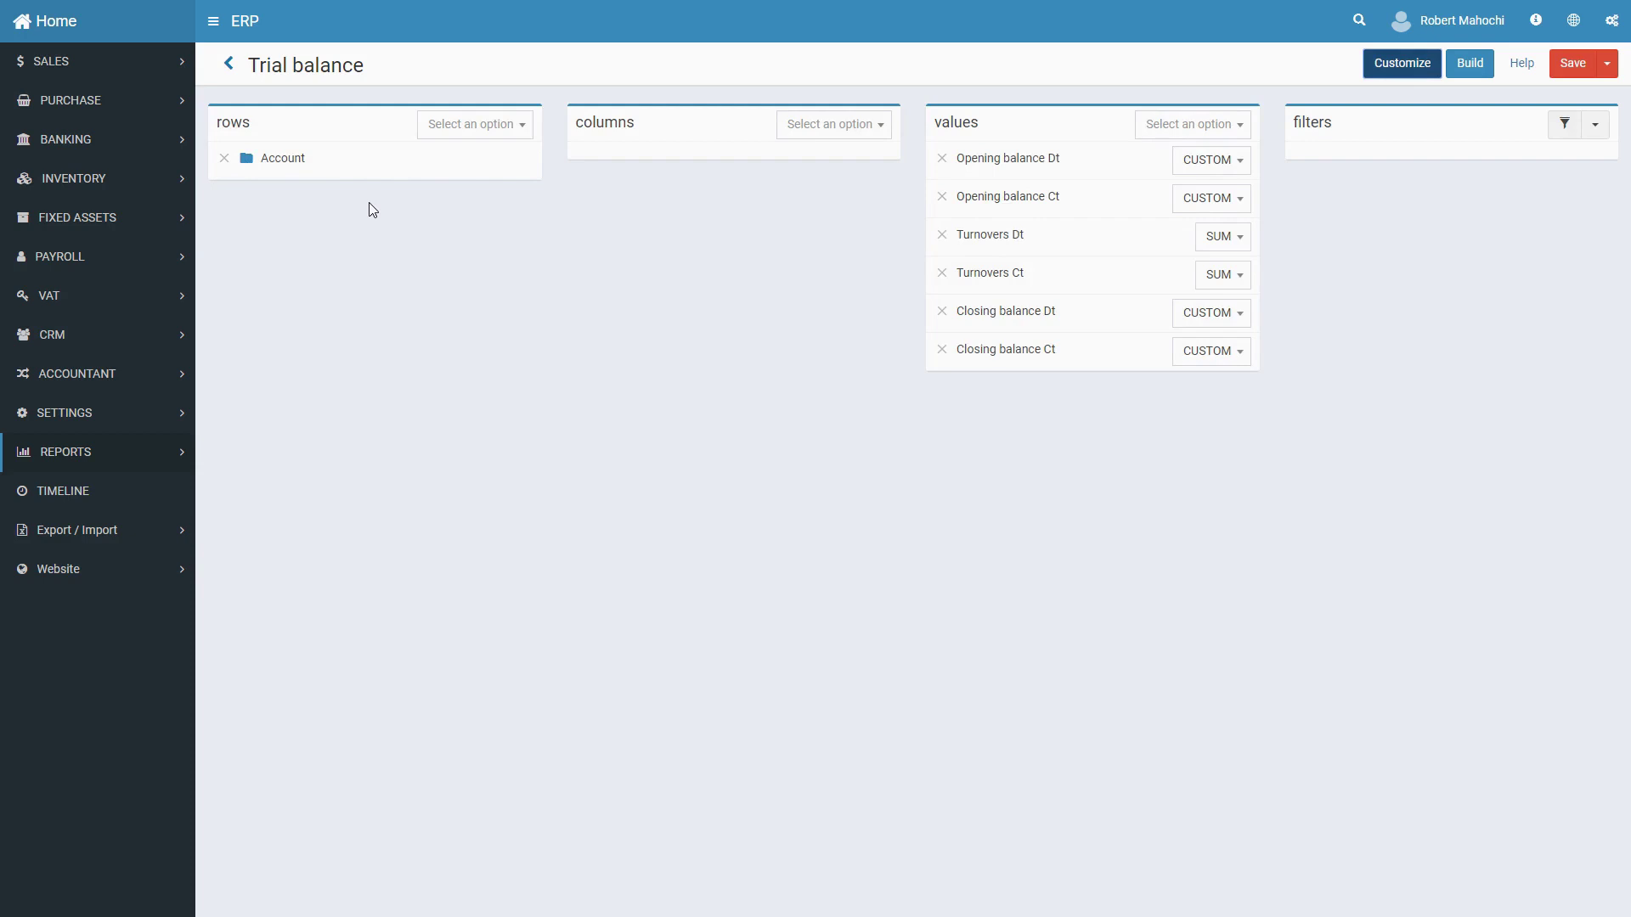
click(472, 125)
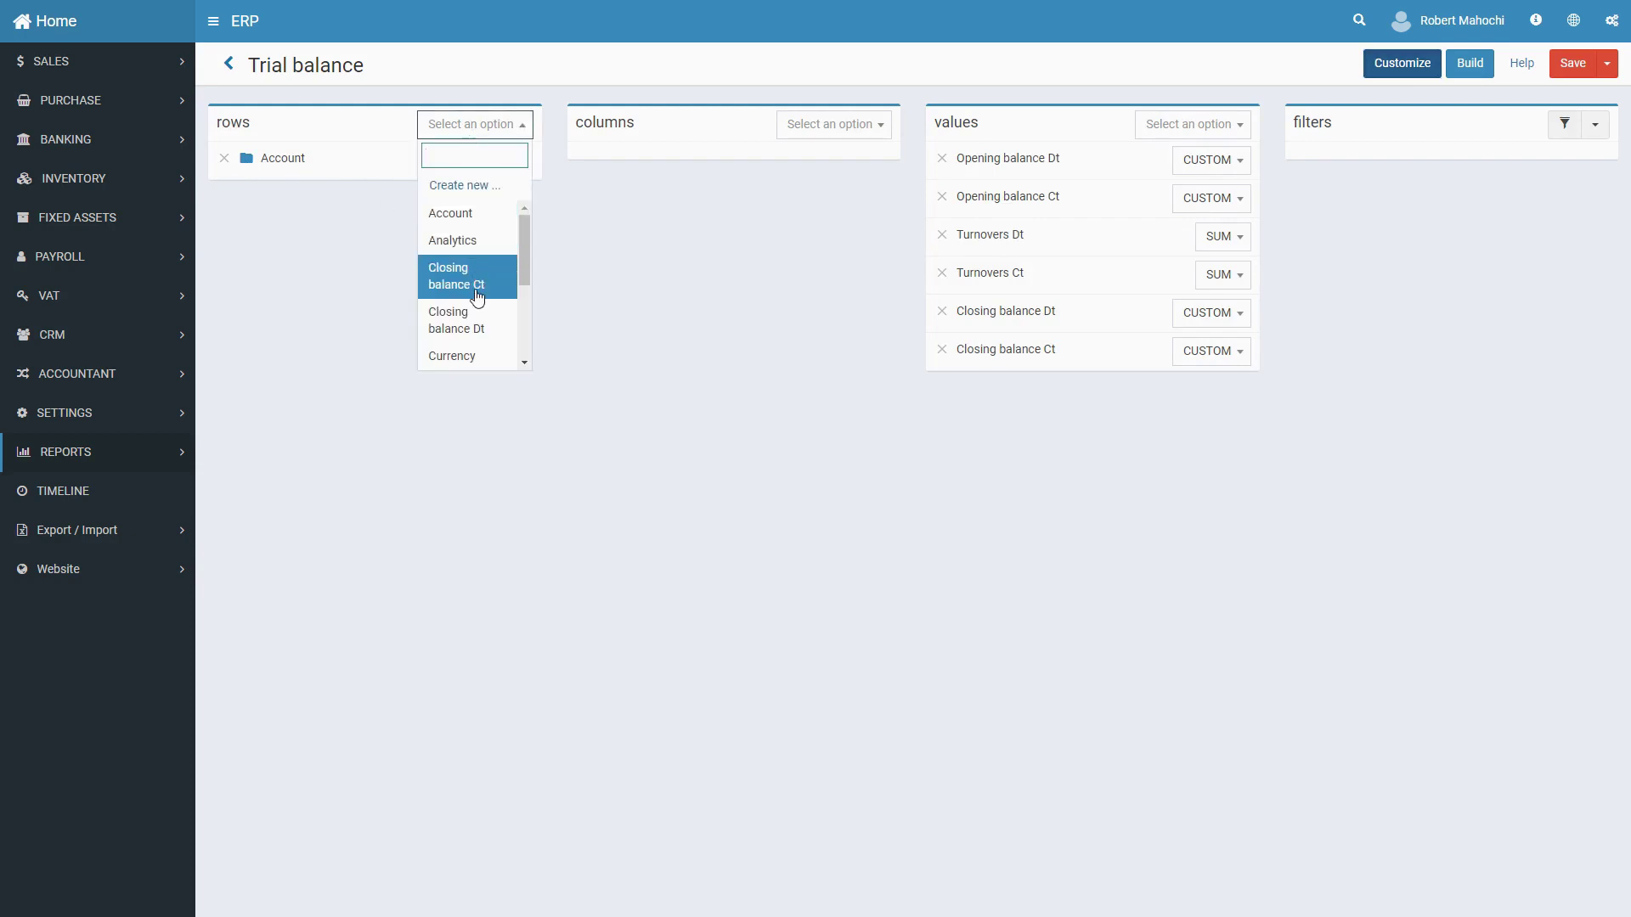
scroll(476, 319, down, 2)
scroll(476, 324, down, 1)
scroll(476, 321, up, 3)
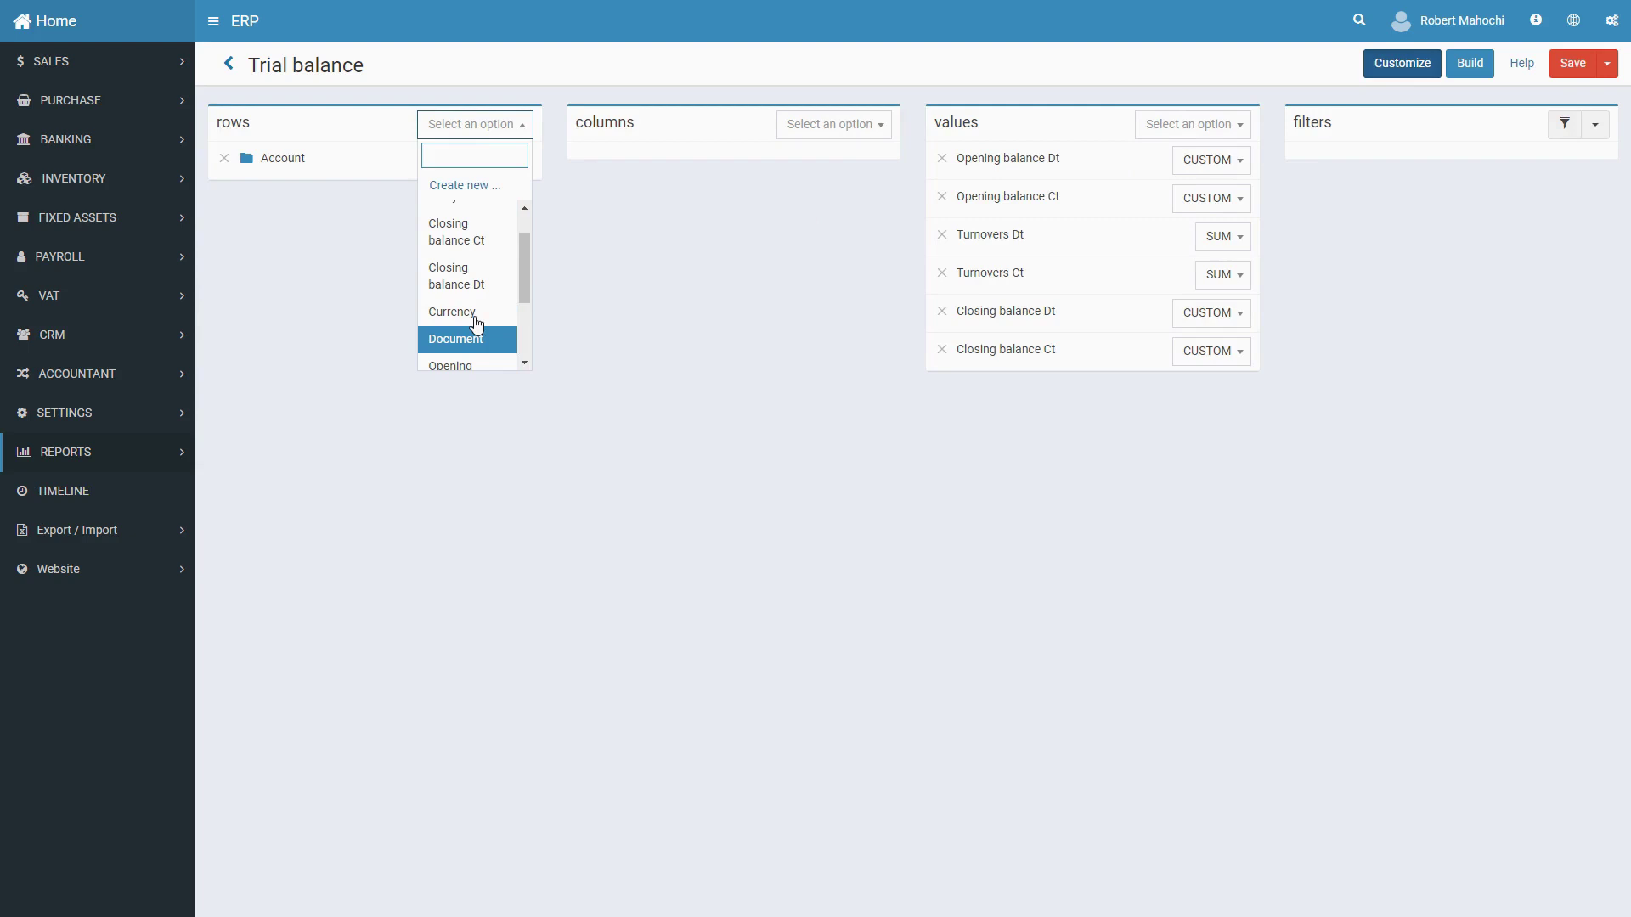
scroll(475, 322, up, 2)
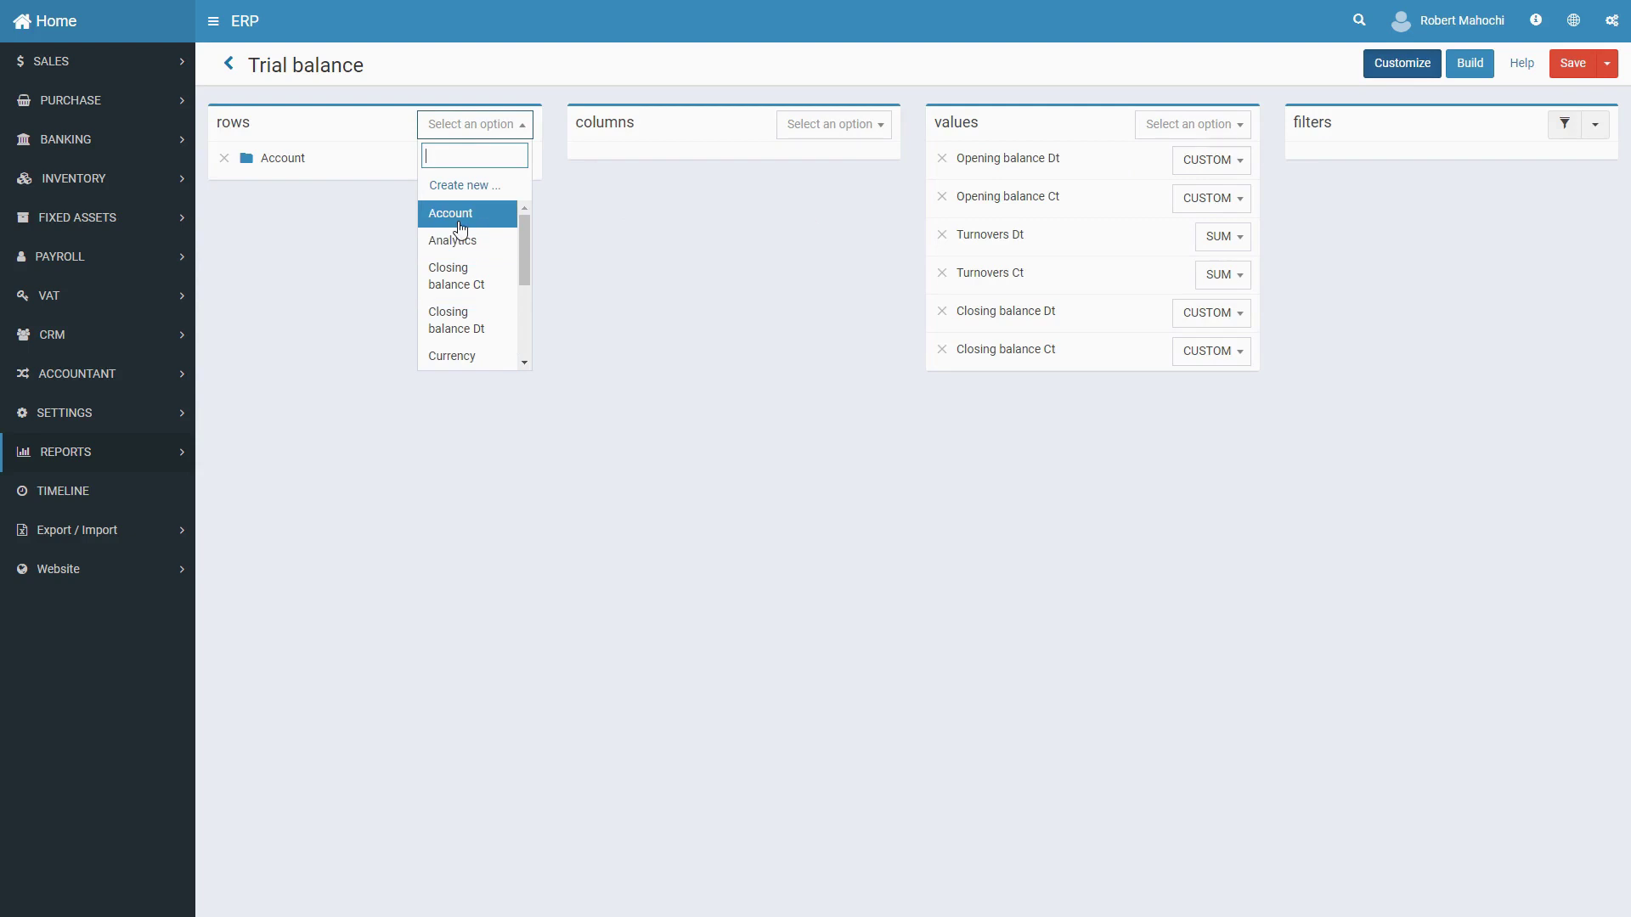
click(746, 189)
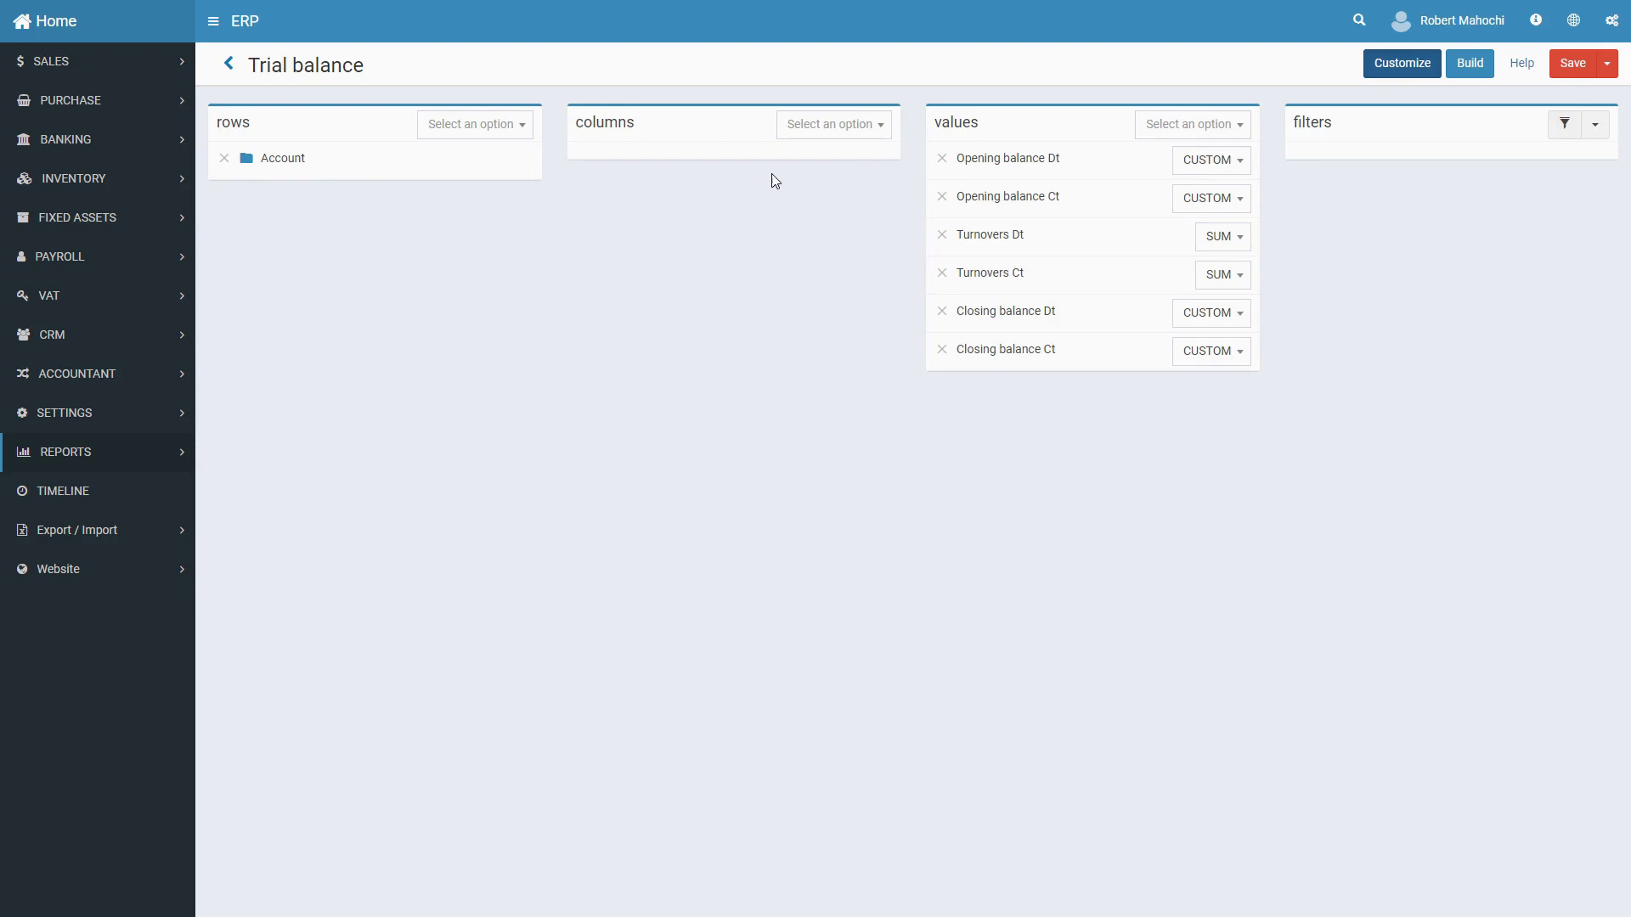
click(828, 124)
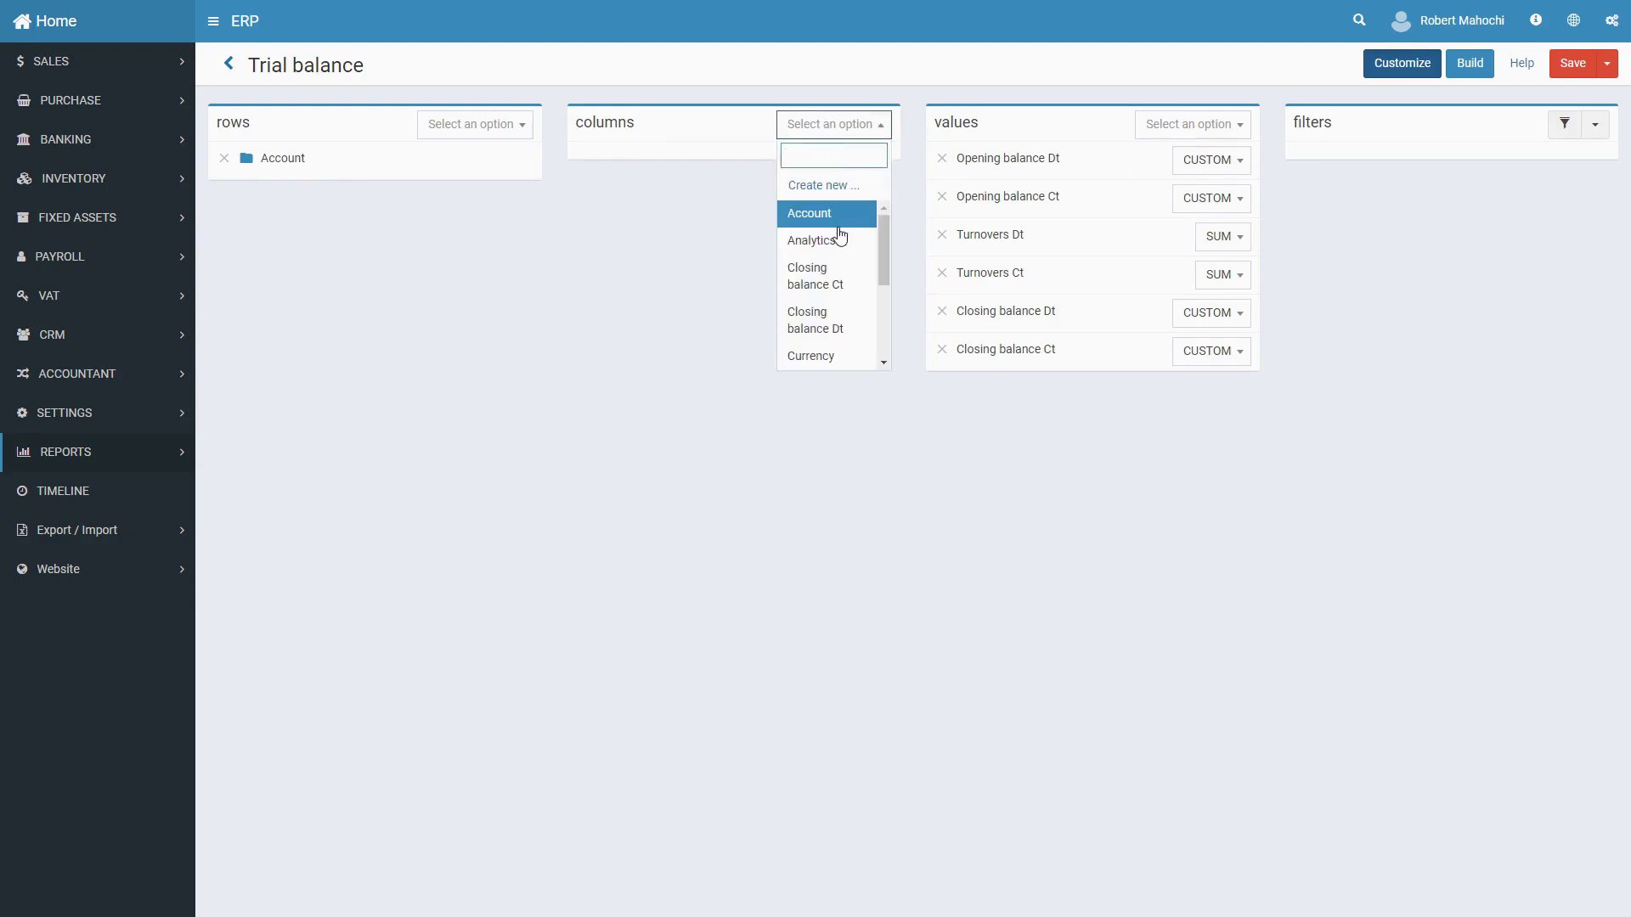
scroll(845, 306, down, 2)
scroll(845, 323, down, 1)
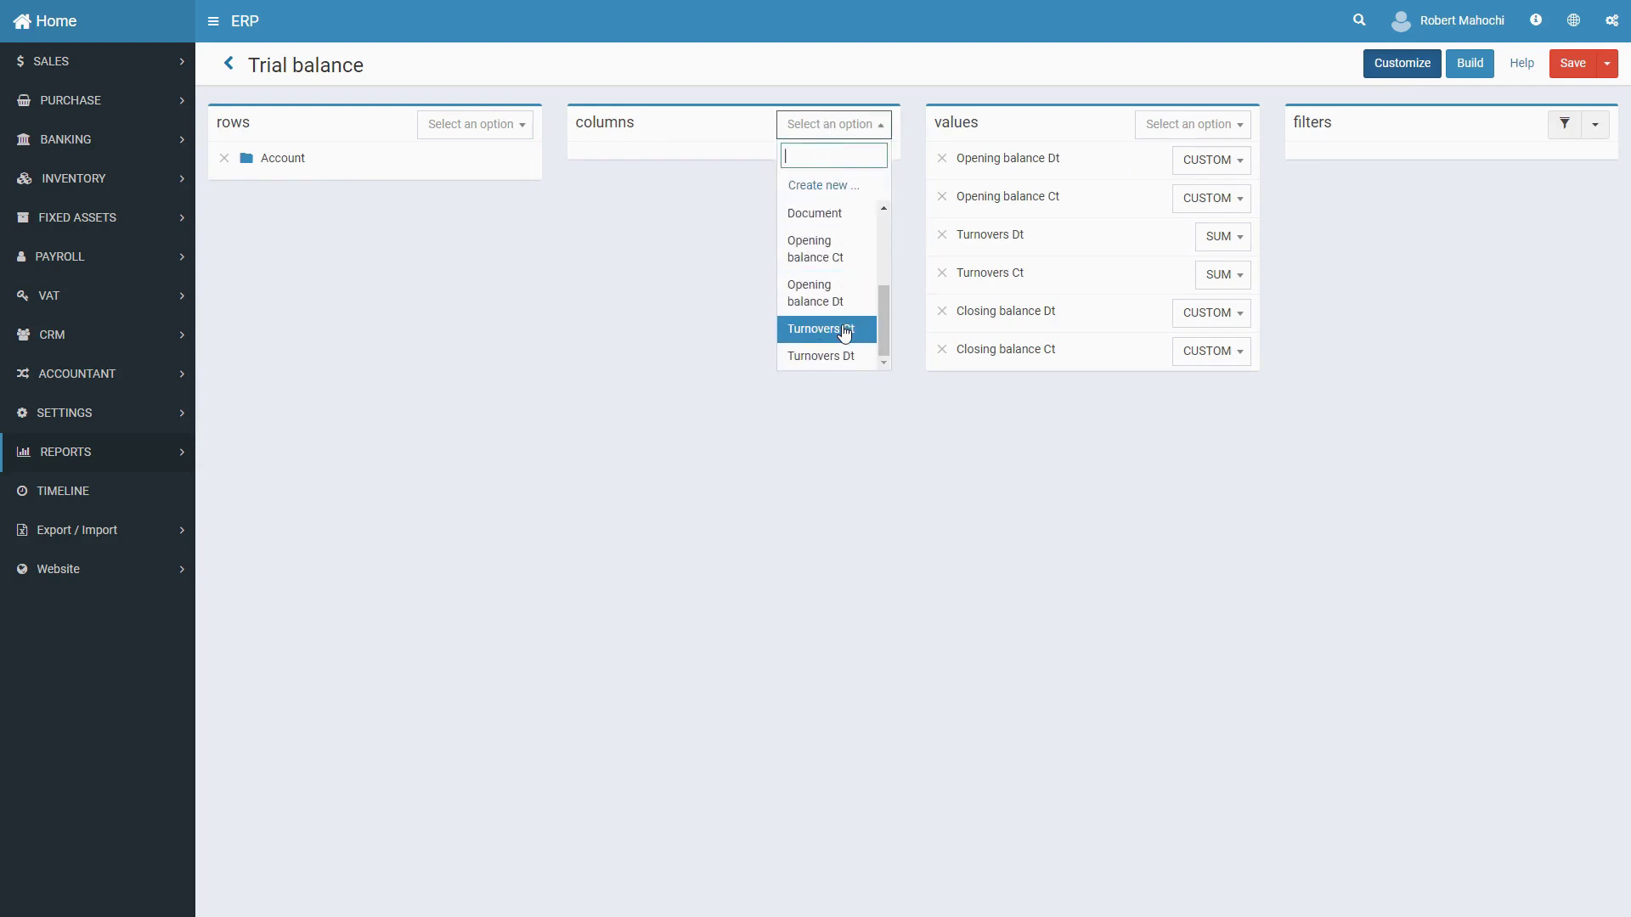
scroll(844, 327, up, 5)
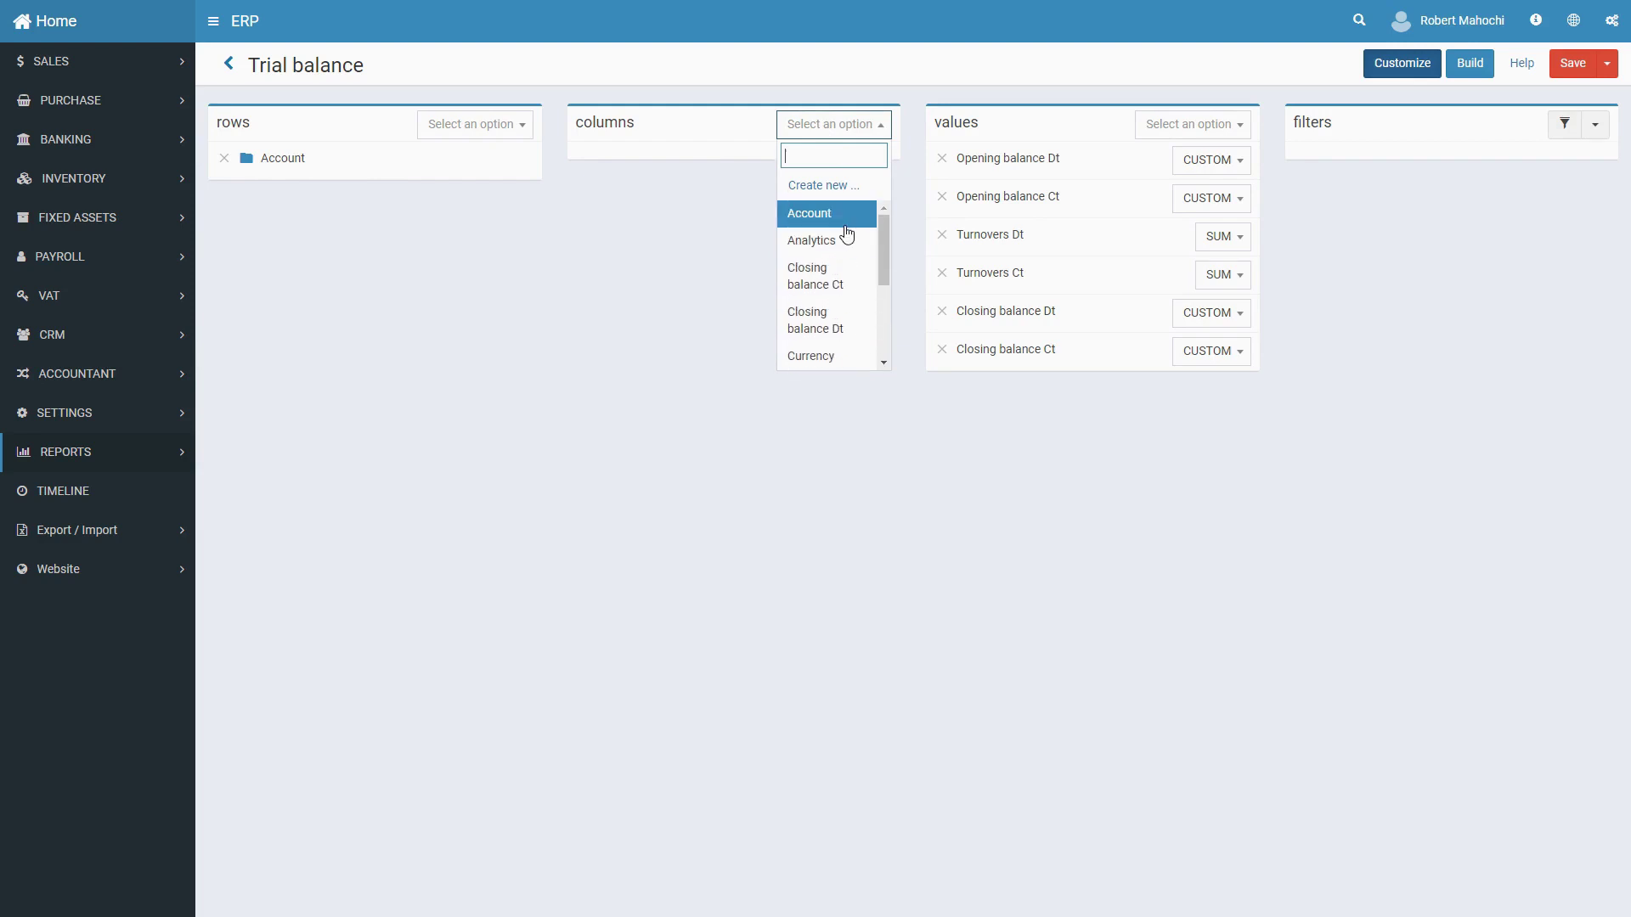
click(909, 231)
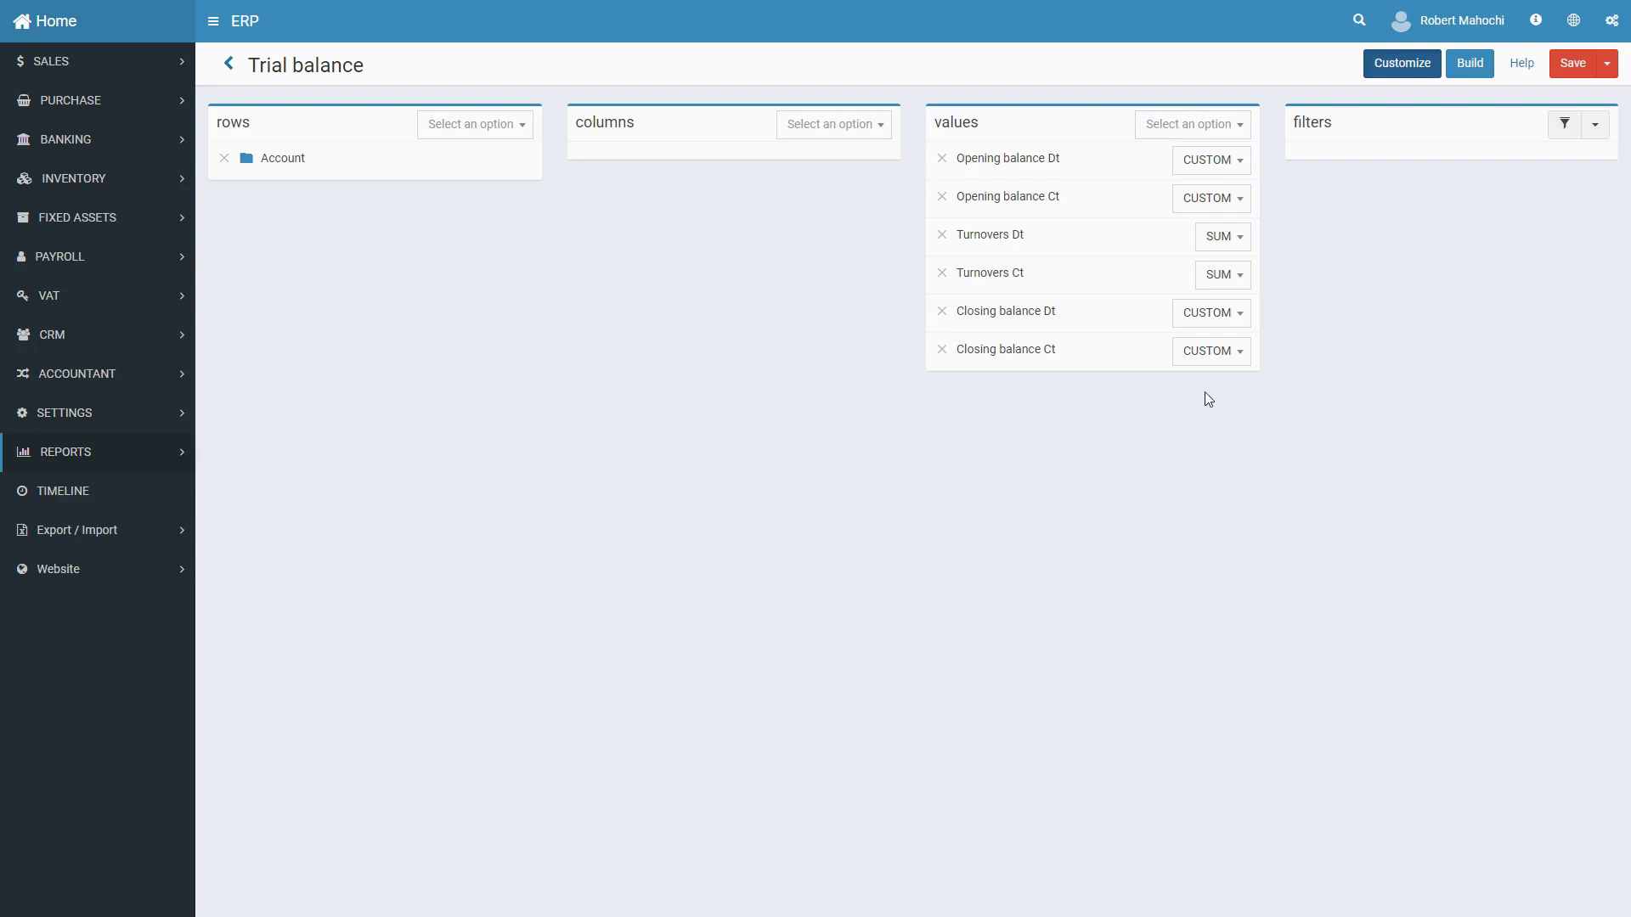
Remove Closing balance Ct and Closing balance Dt from the values, then rebuild the report
click(1172, 129)
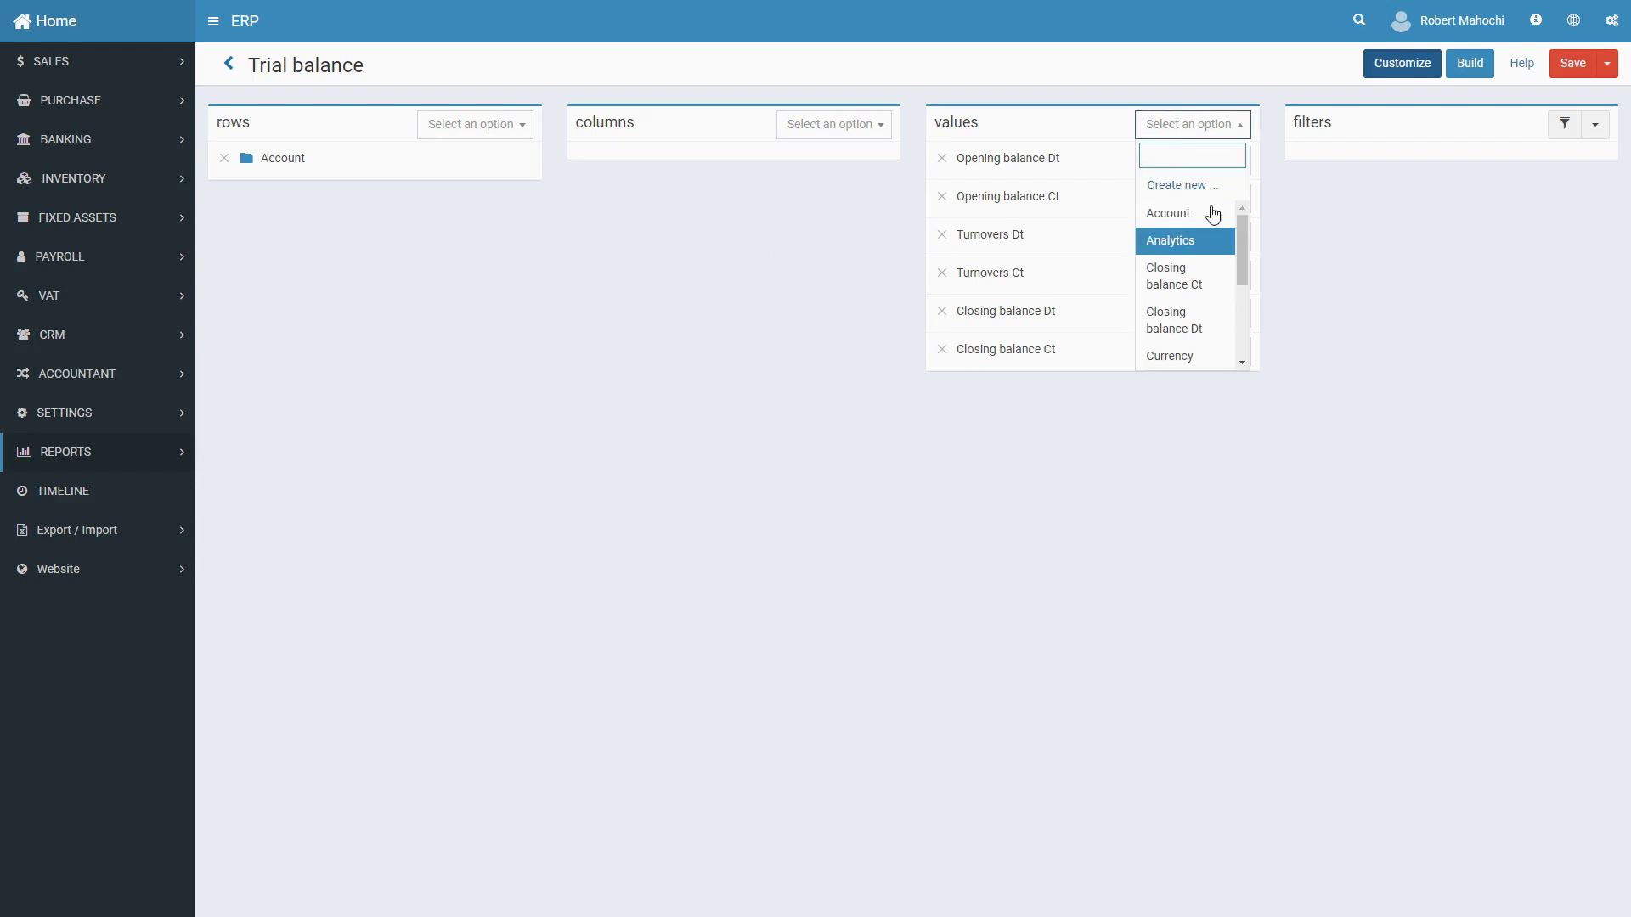
click(1312, 193)
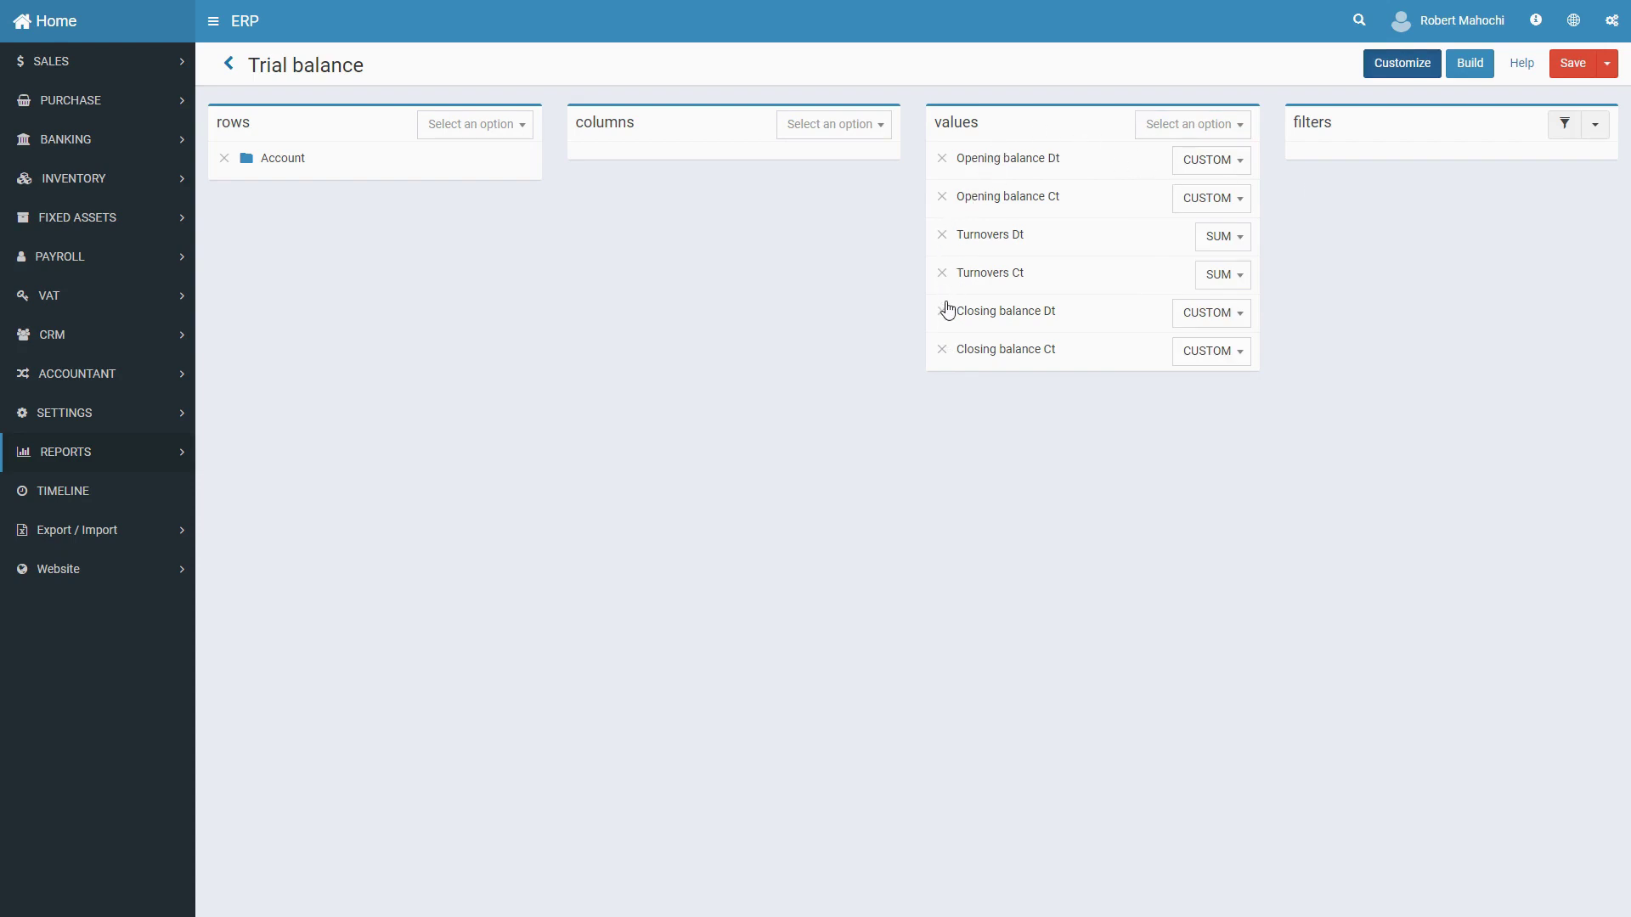
click(943, 351)
click(942, 313)
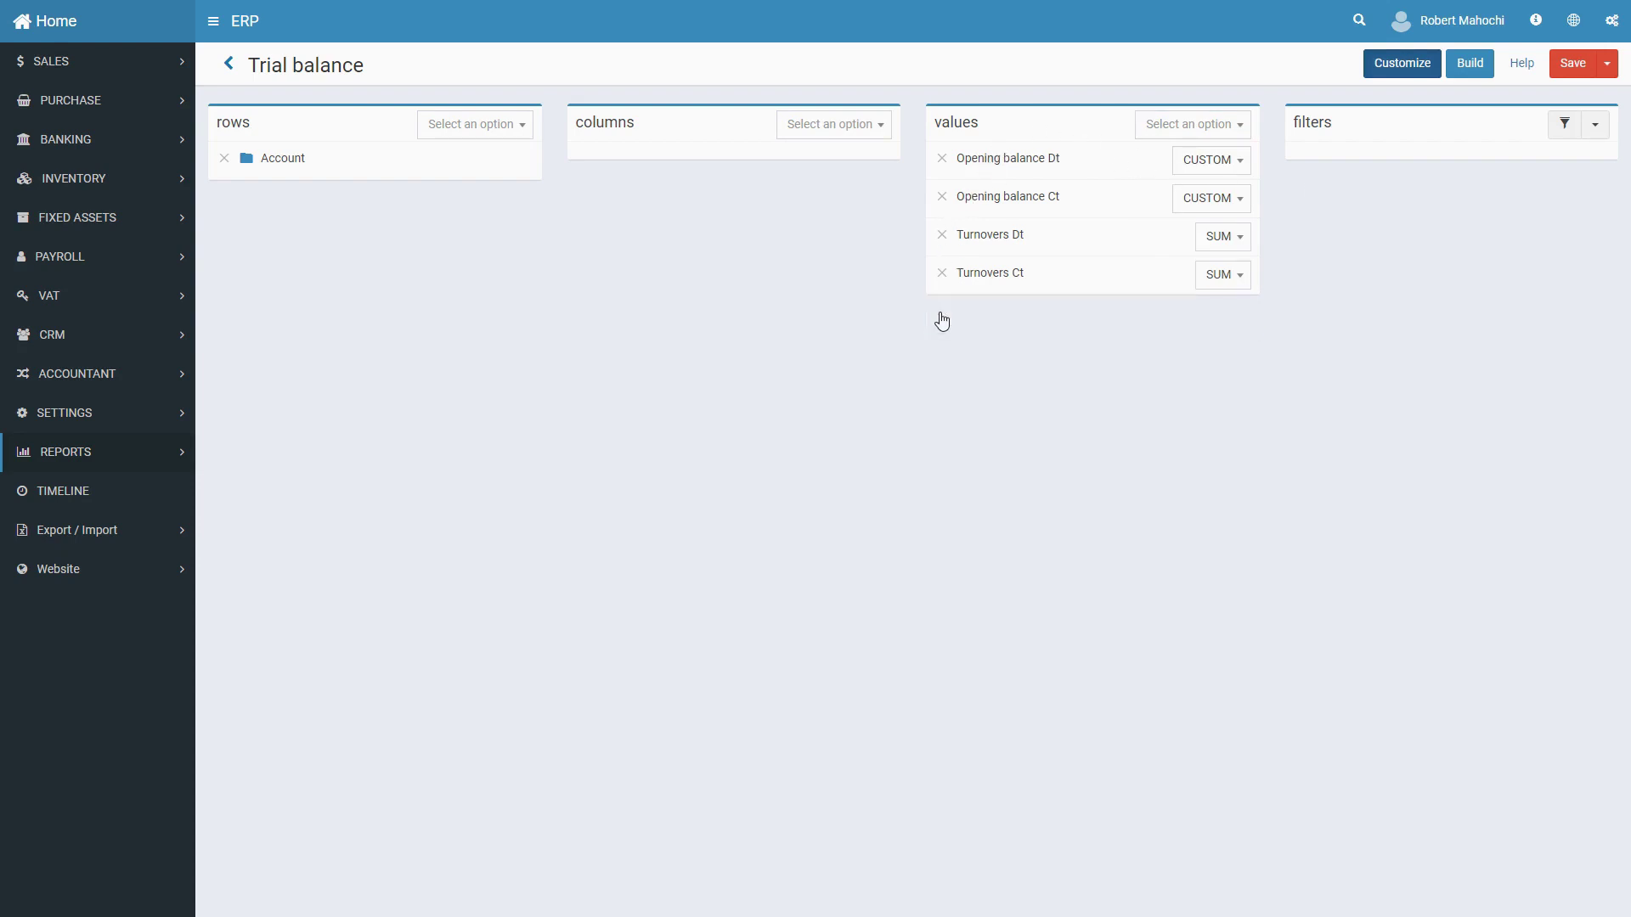
click(1466, 68)
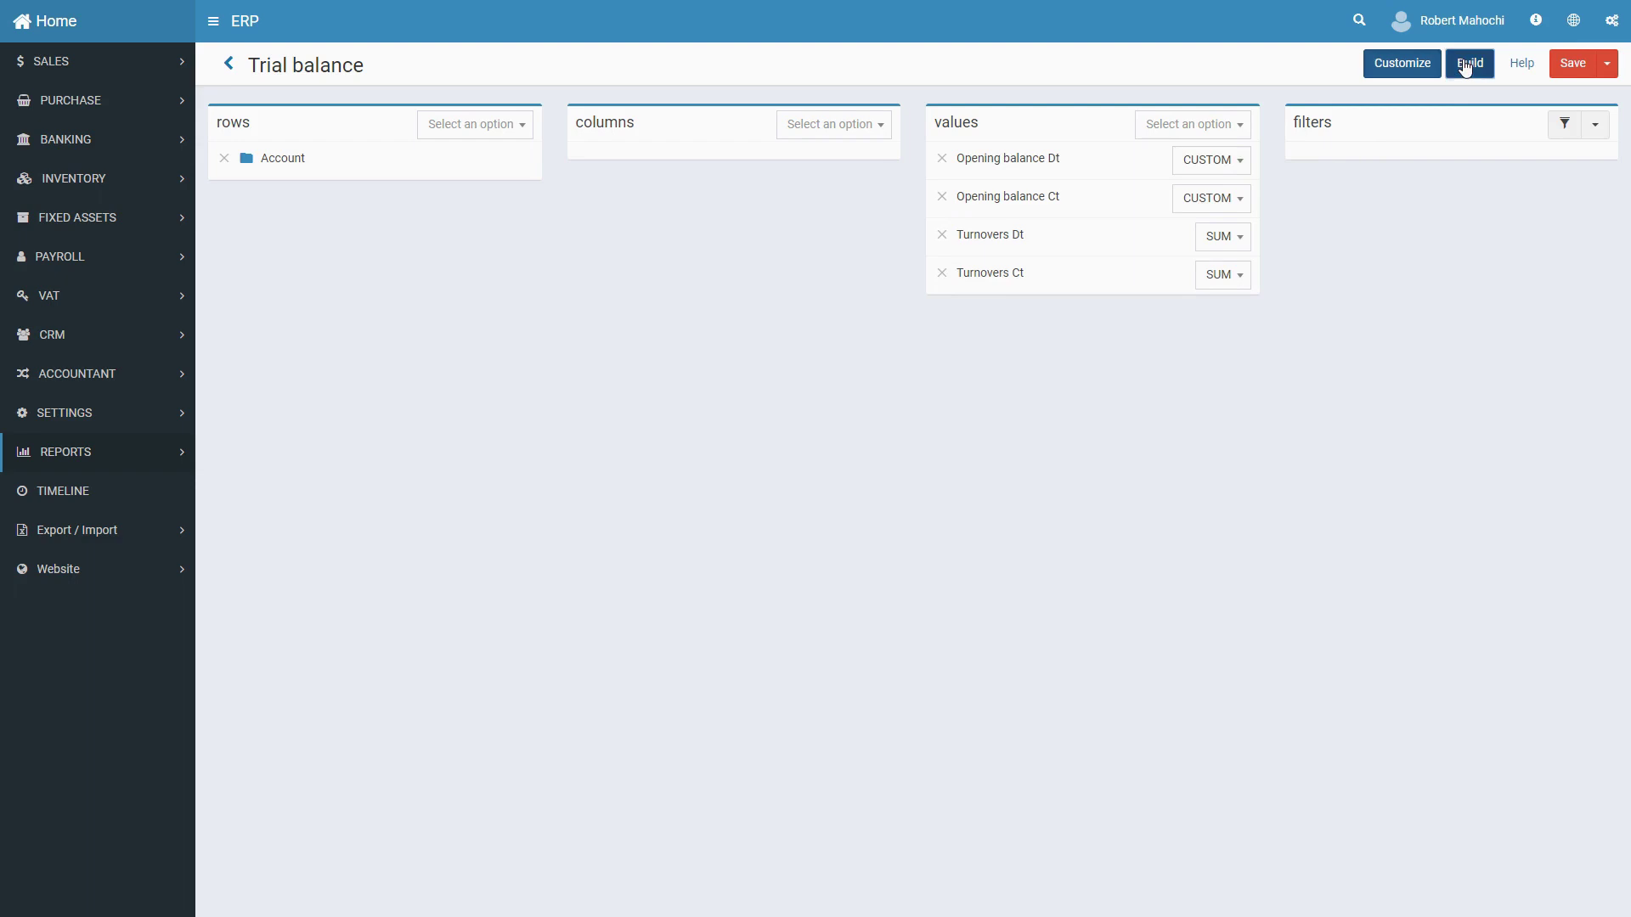